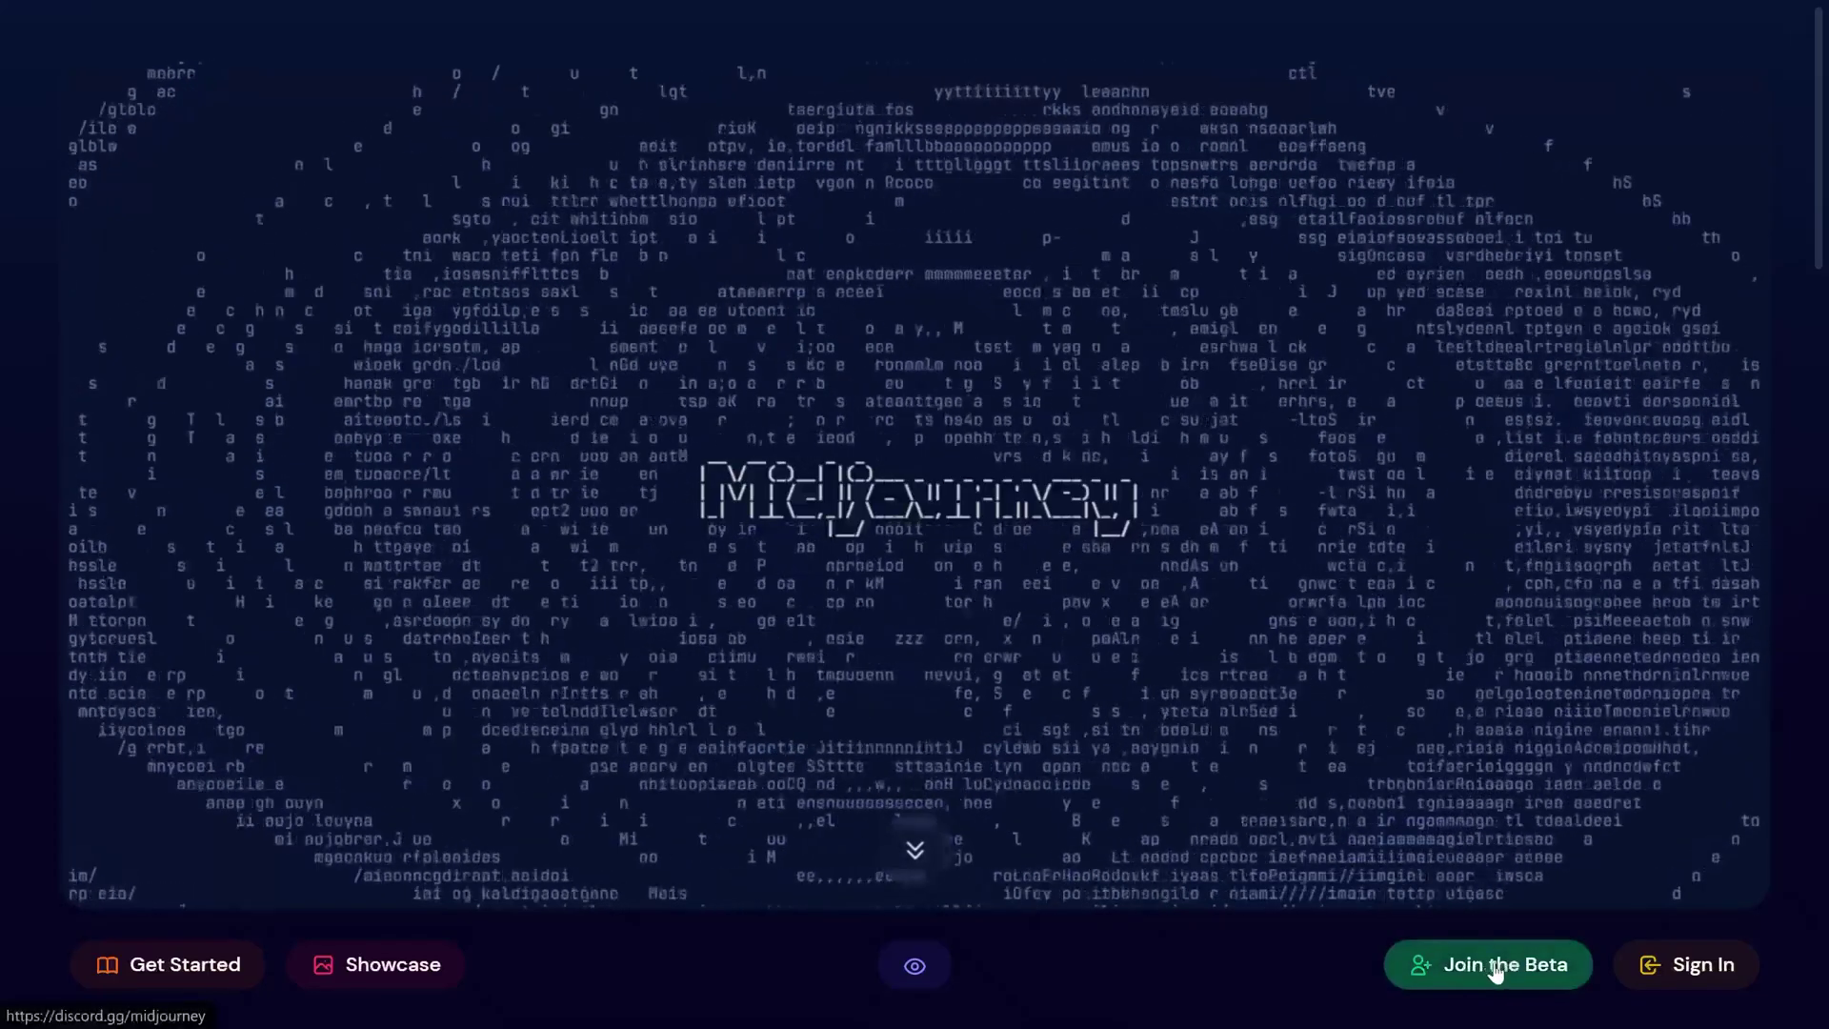
Join the Midjourney beta through its Discord invite and accept the server invitation
left_click(1476, 969)
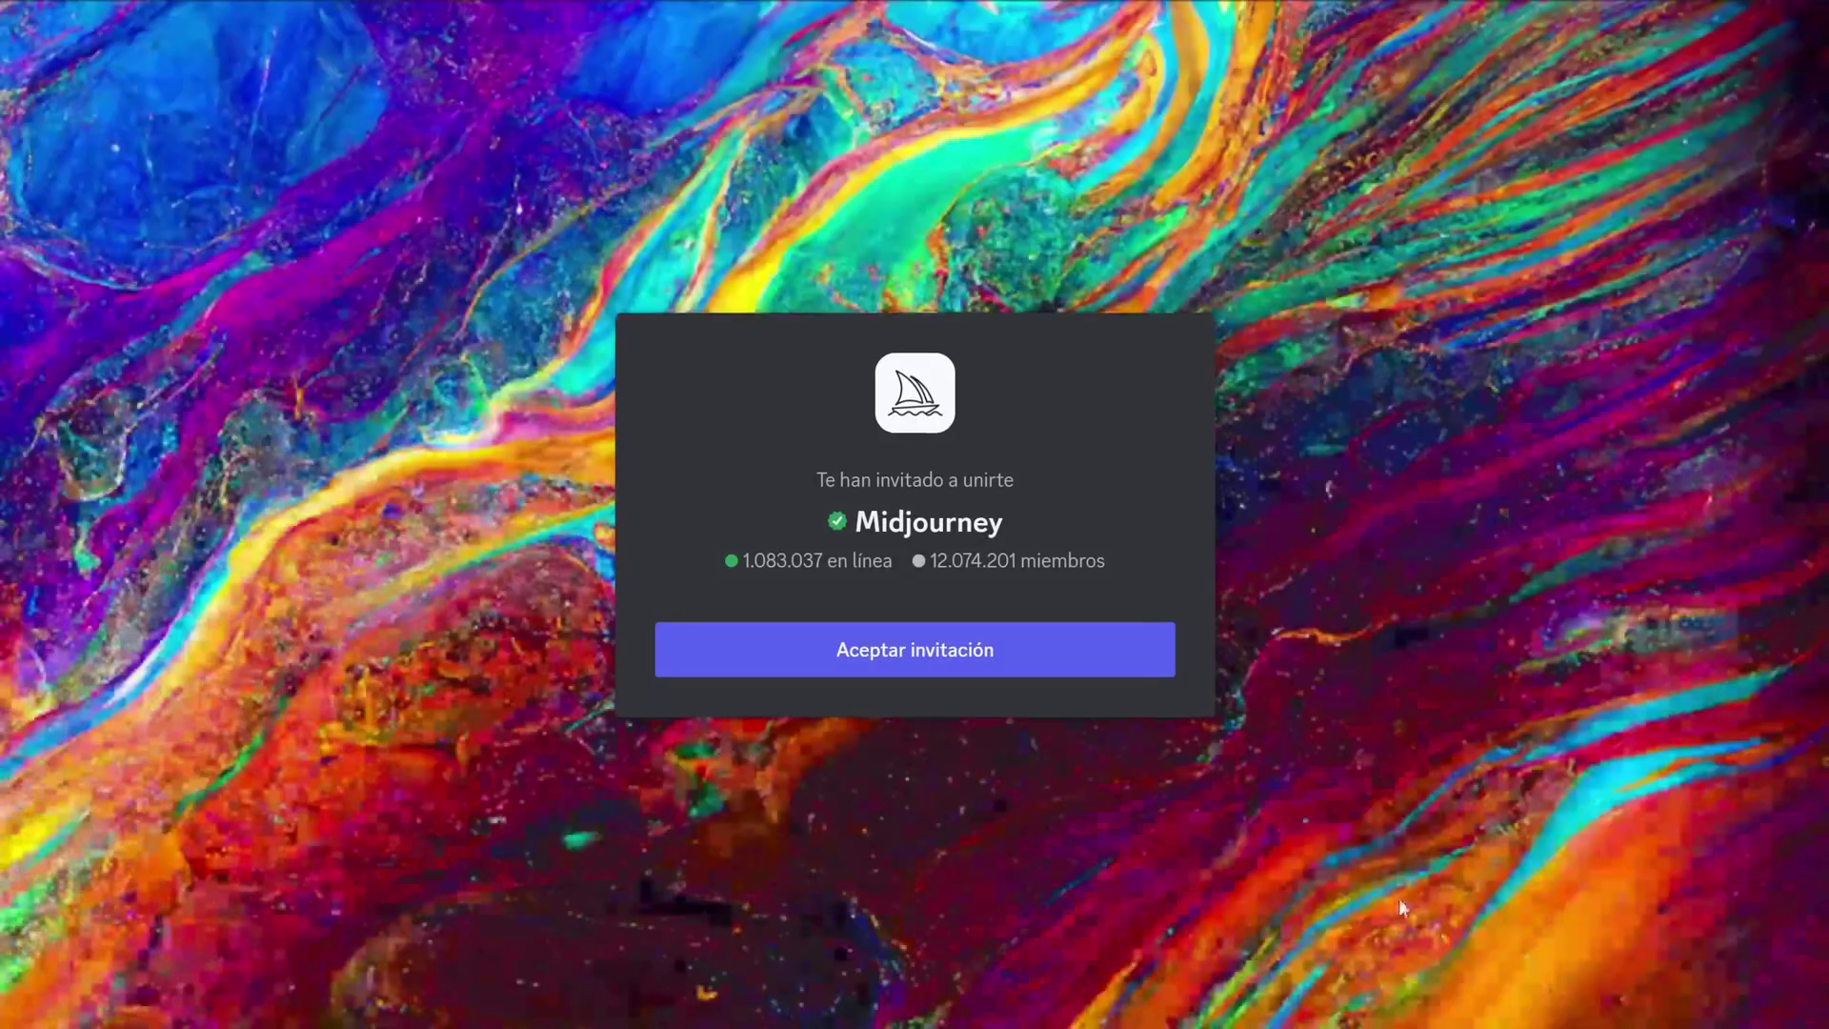
left_click(928, 656)
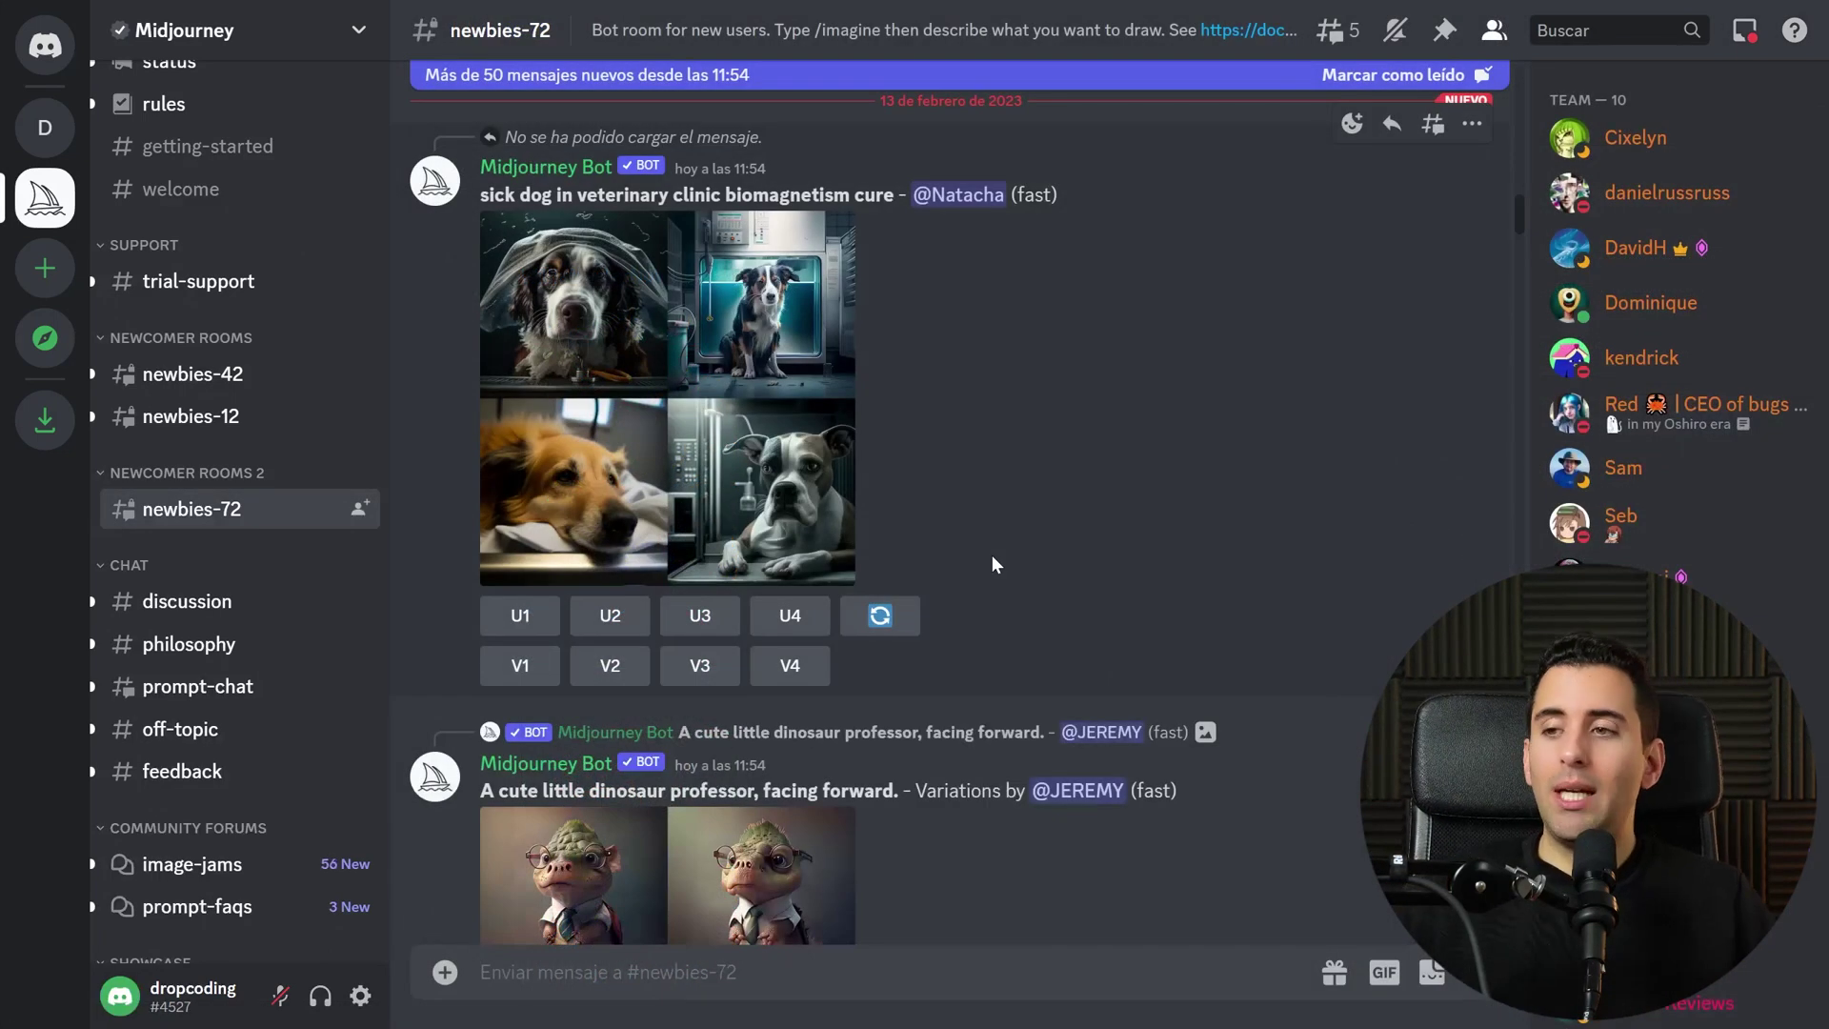
Scroll to the latest messages in newbies-72 and start an /imagine prompt
left_click_drag(1523, 206, 1525, 667)
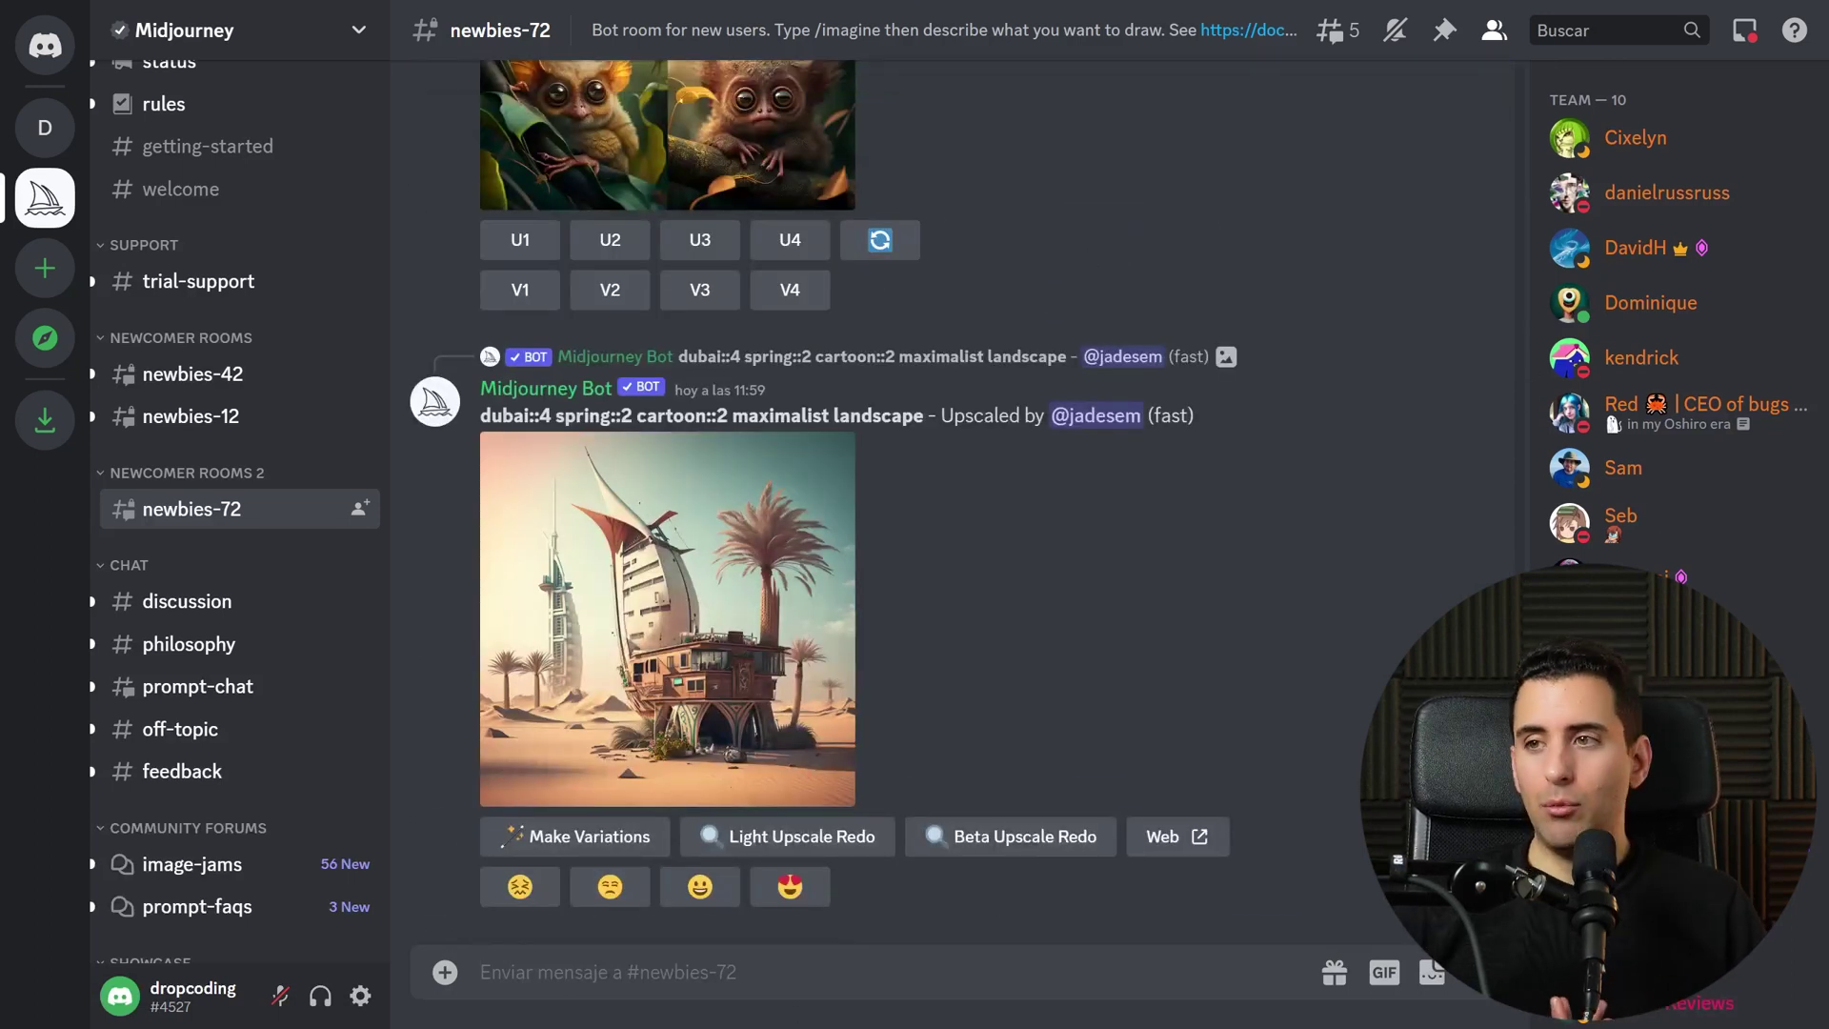
type("/i")
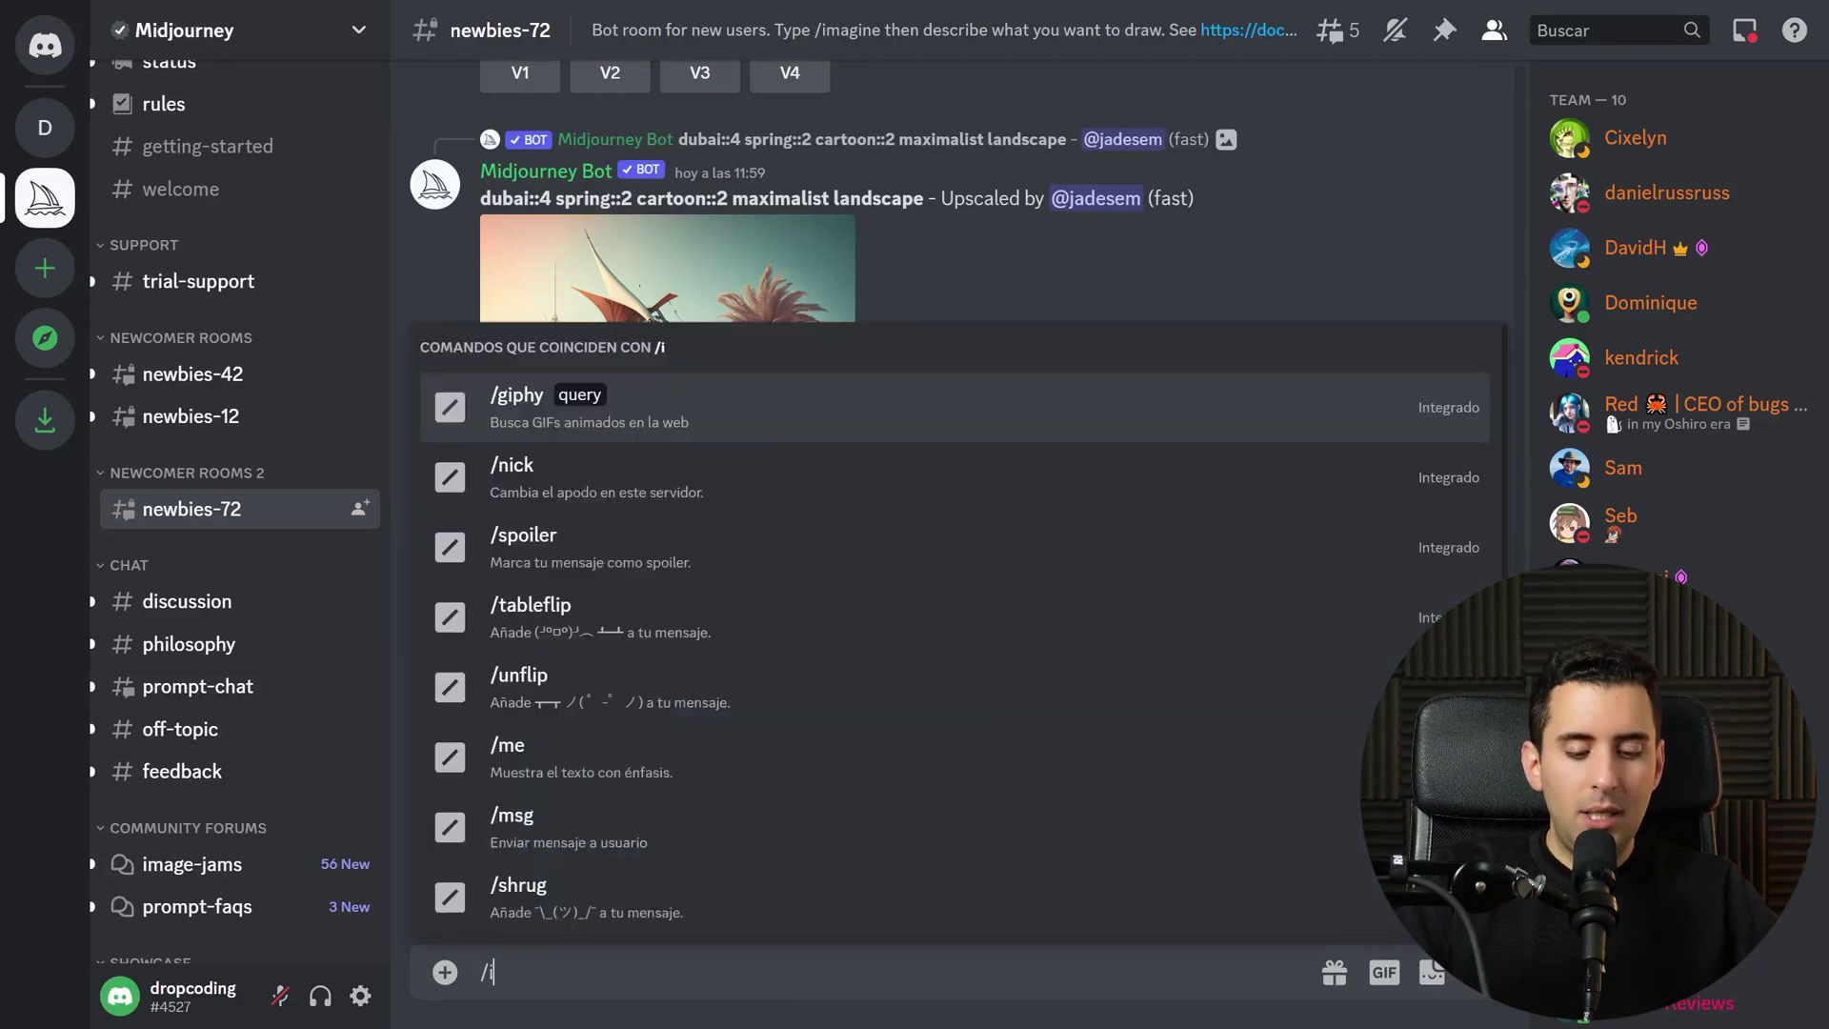
type("ma")
key("Tab")
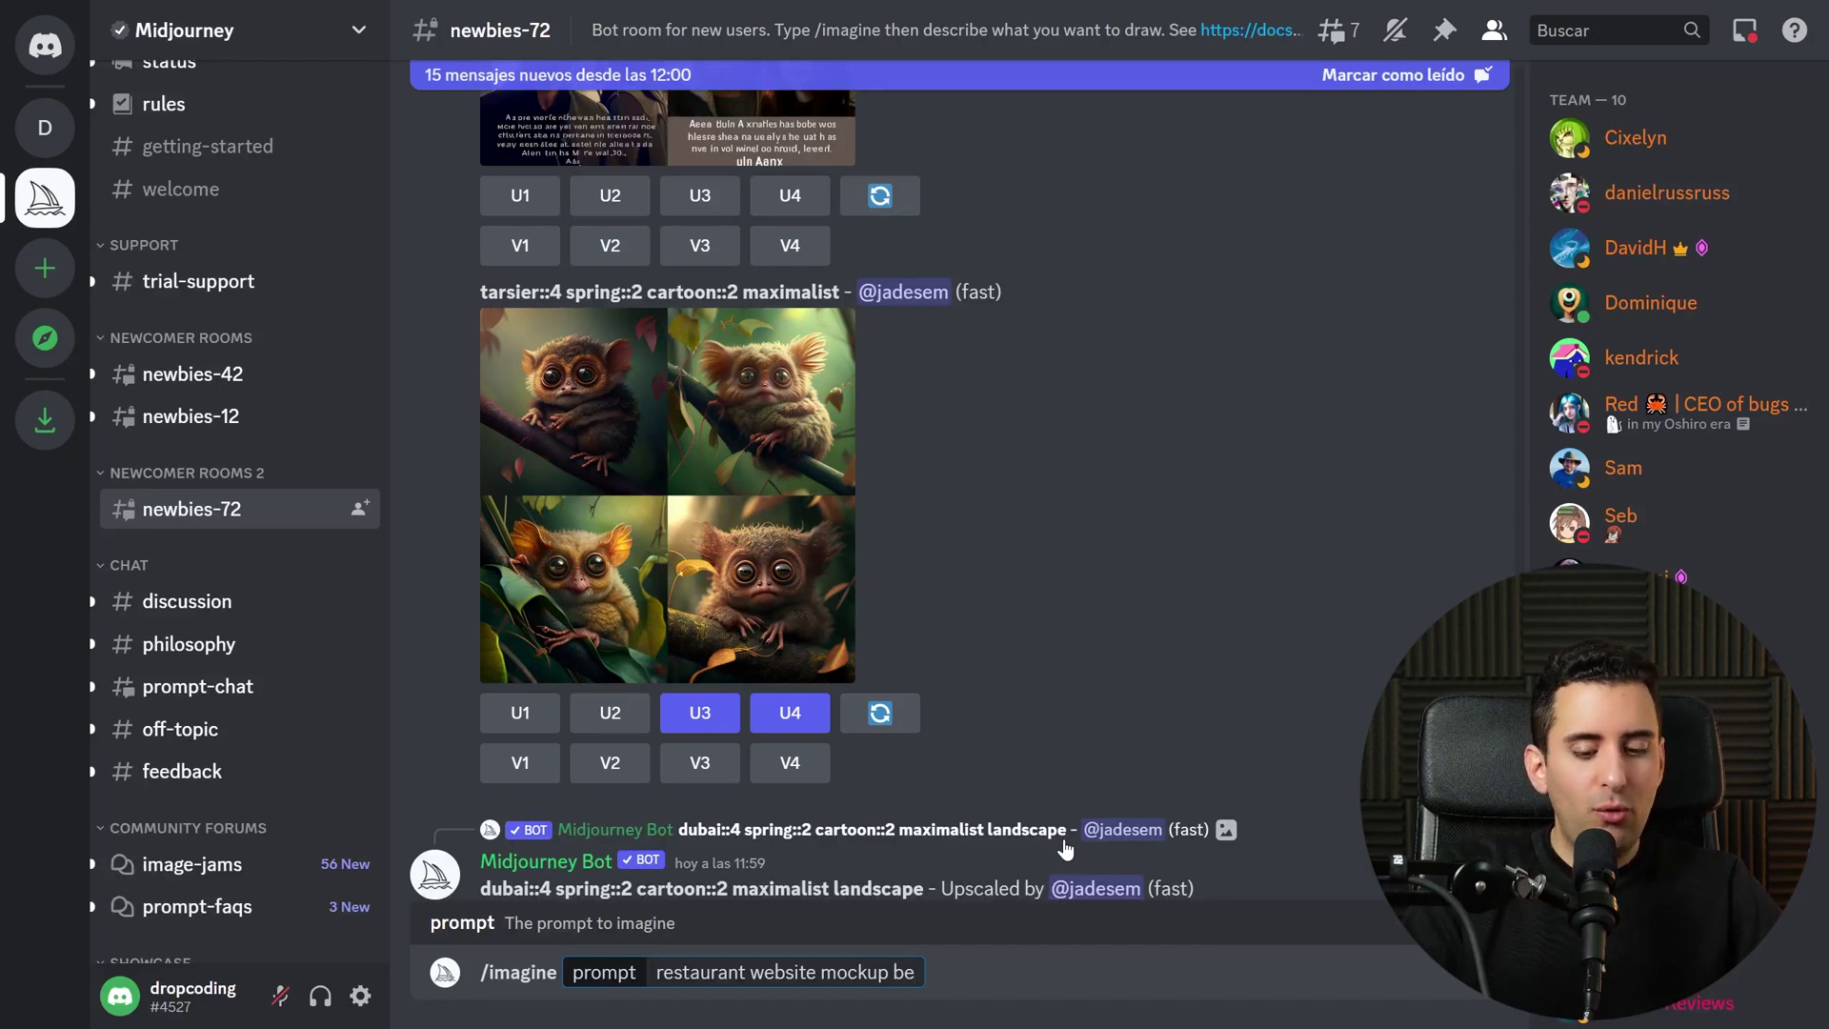
Extend the prompt to 'restaurant website mockup beautiful ui ux minimalist --v 4 --q'
type("auti")
type("ful ui u")
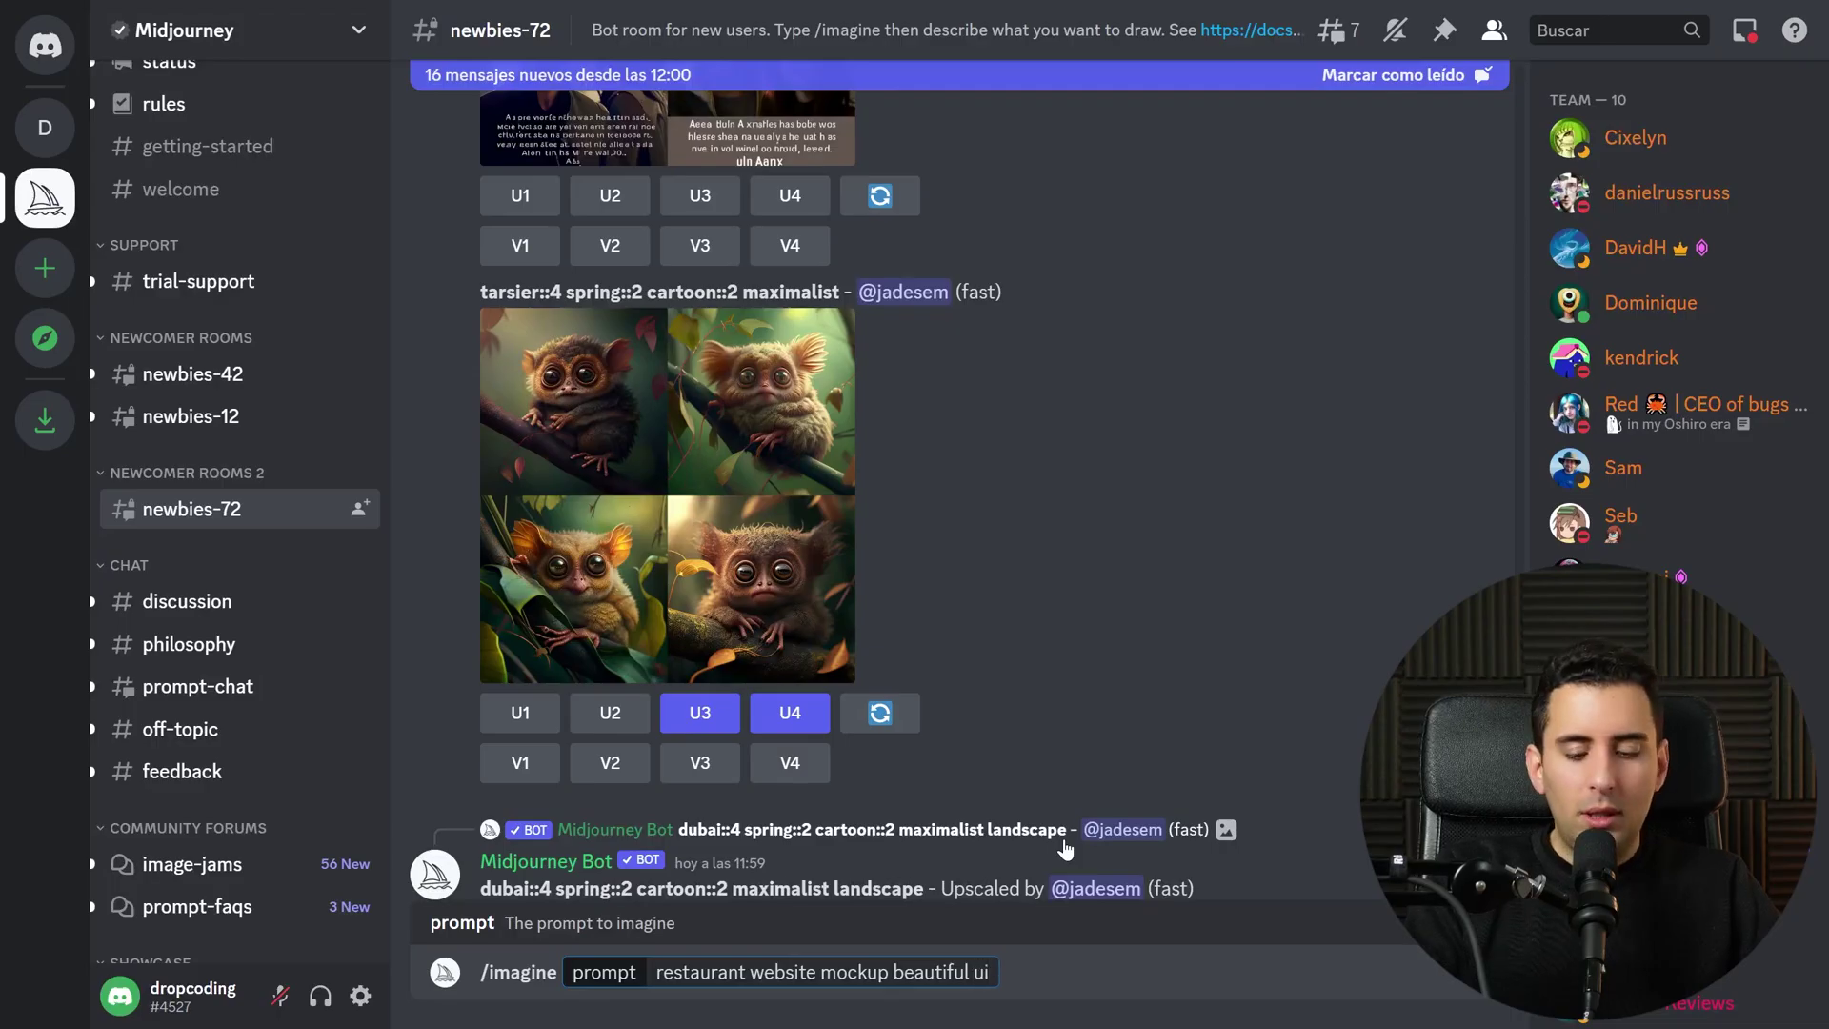
type("x minimalist")
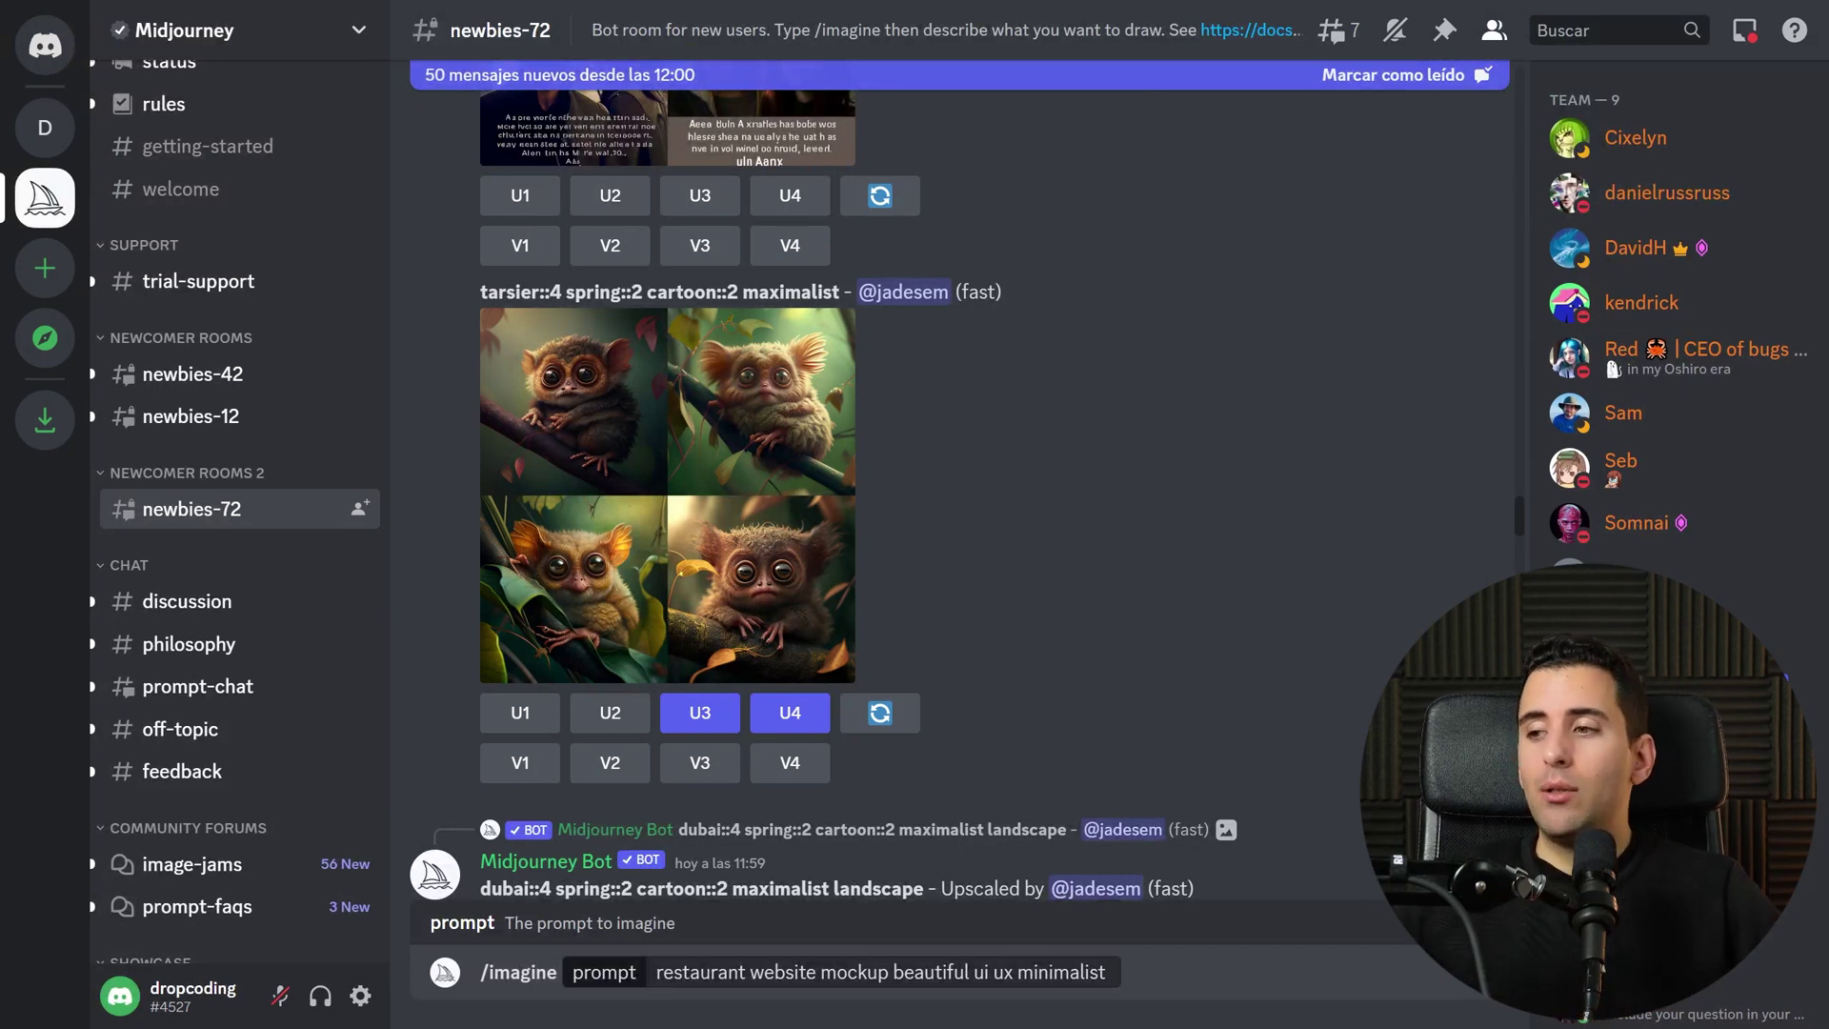
left_click(1110, 971)
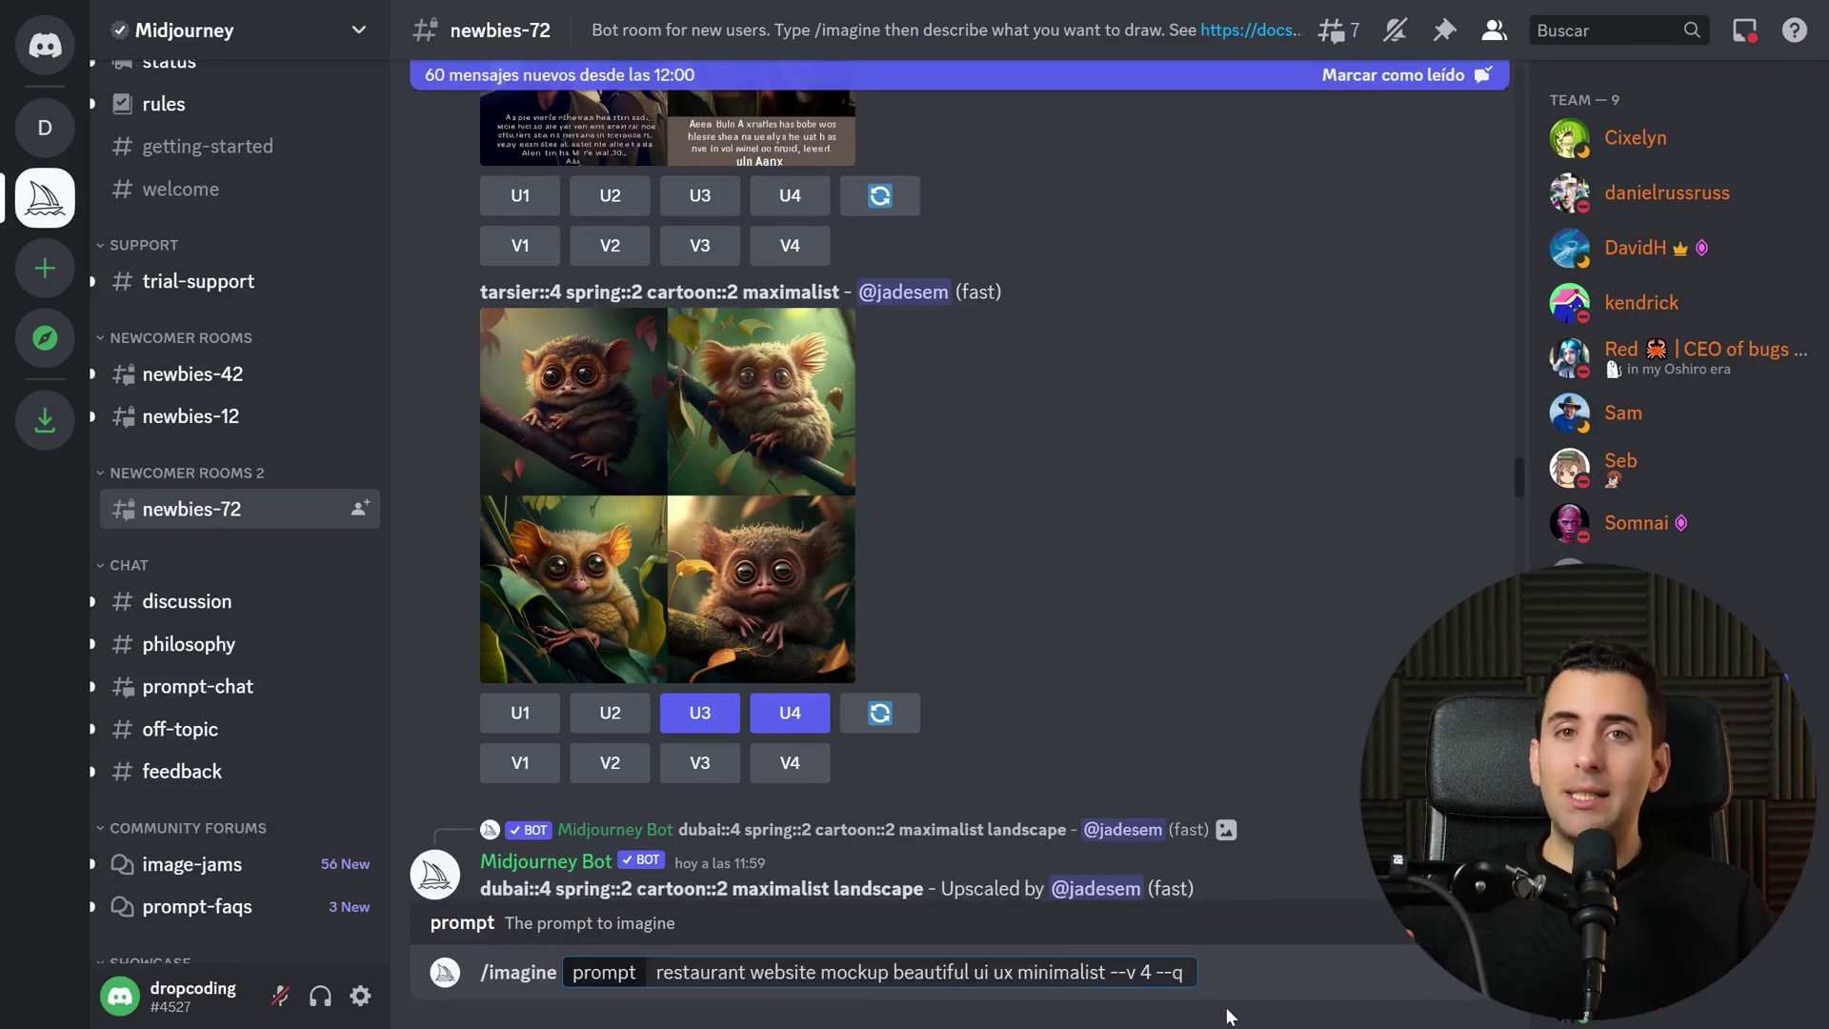
Try quality values 5, .5 and .25, then settle on --q 1
type(" 5")
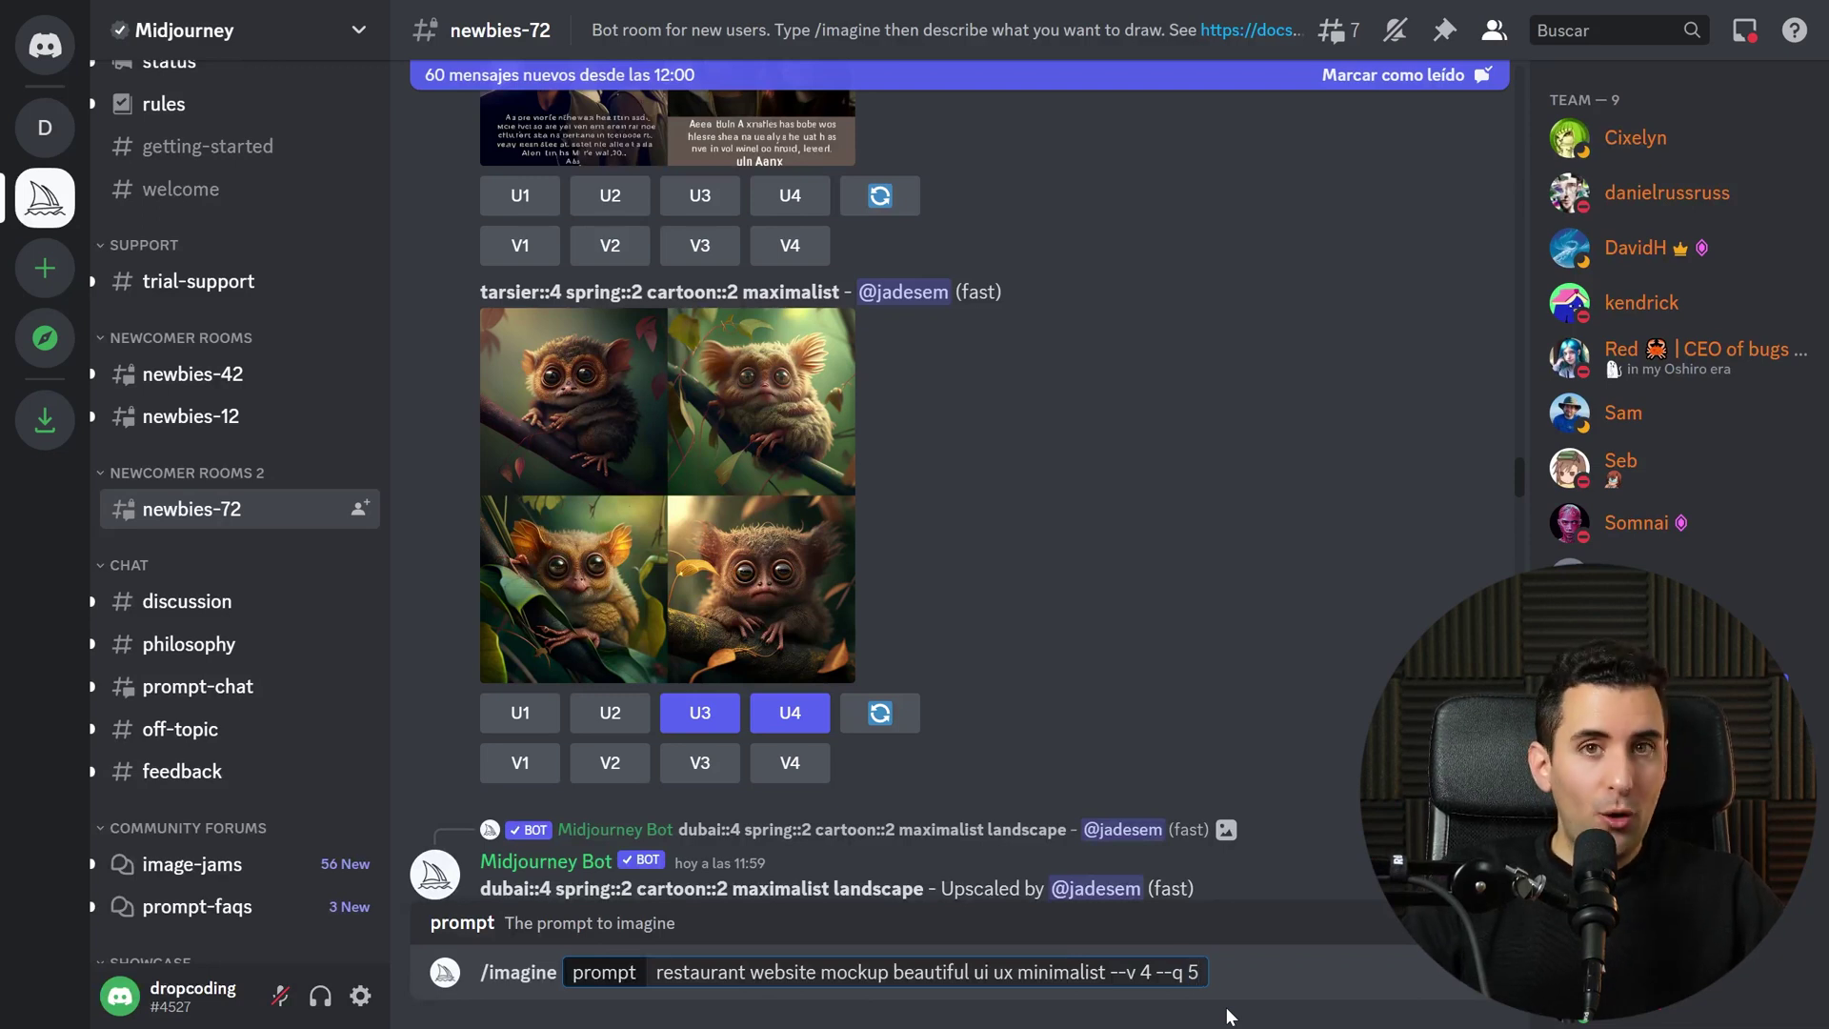
key("Left")
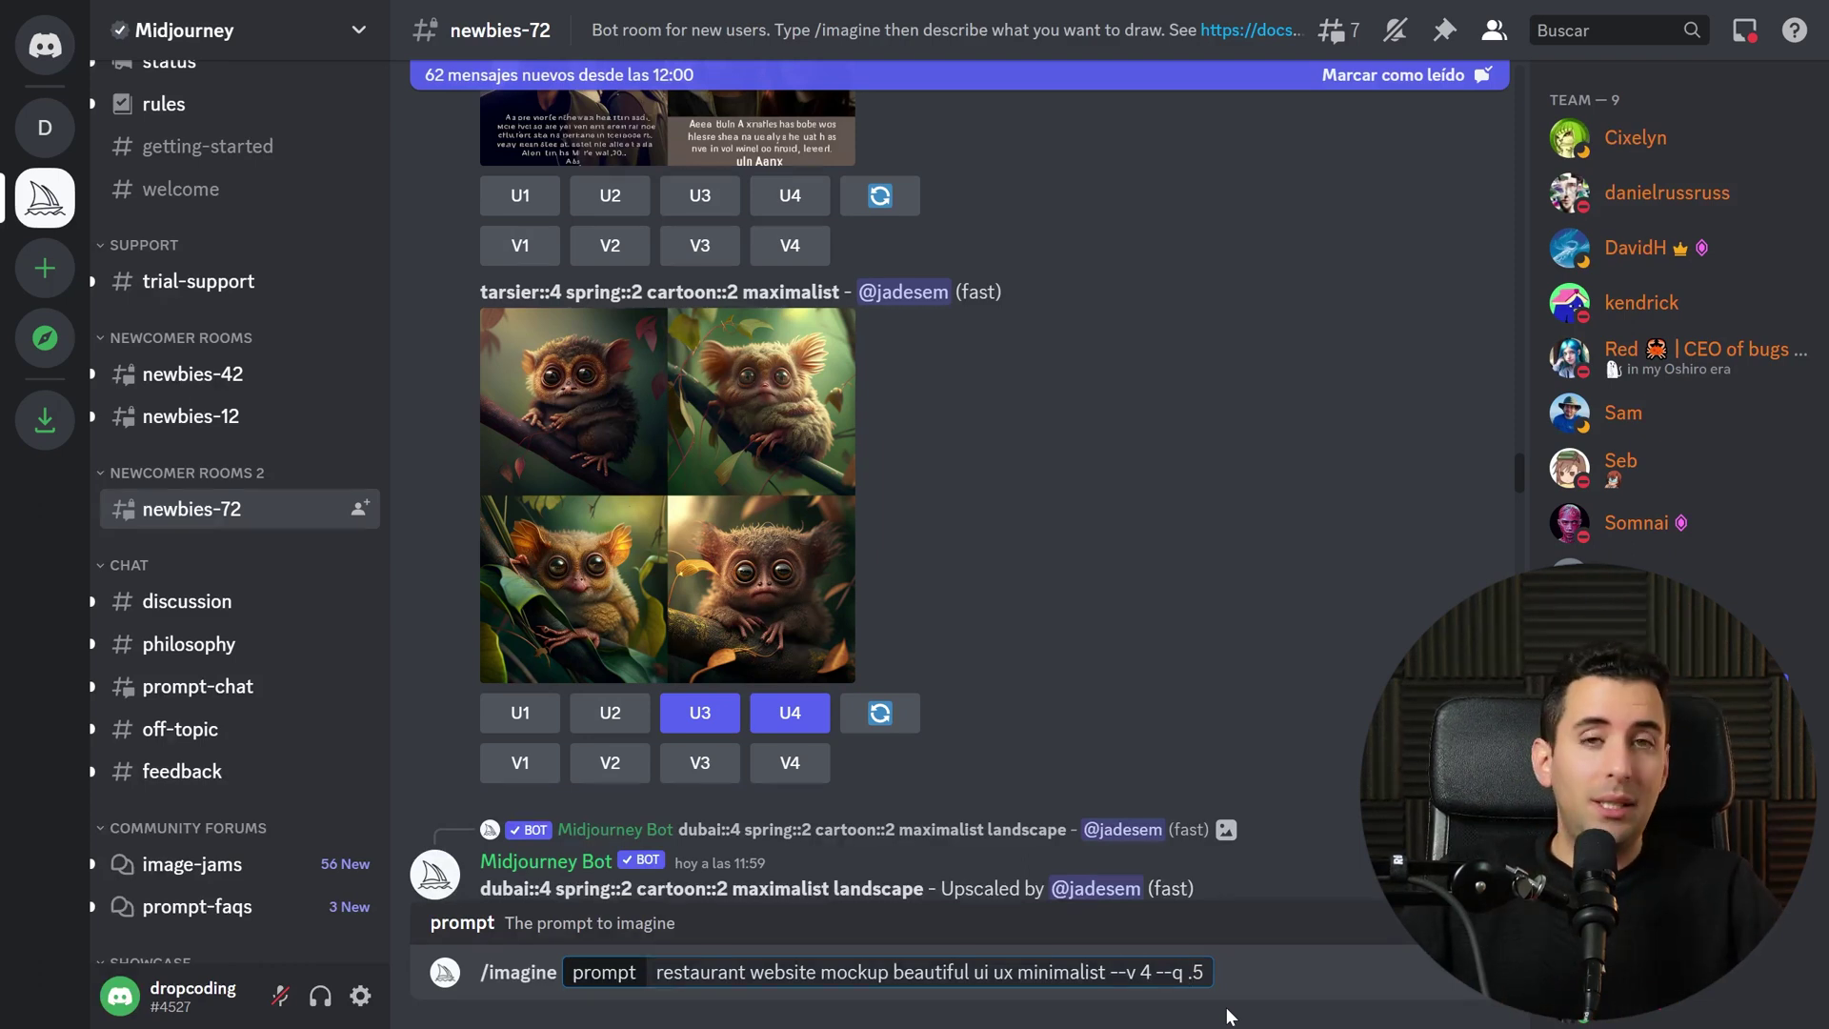
type("2")
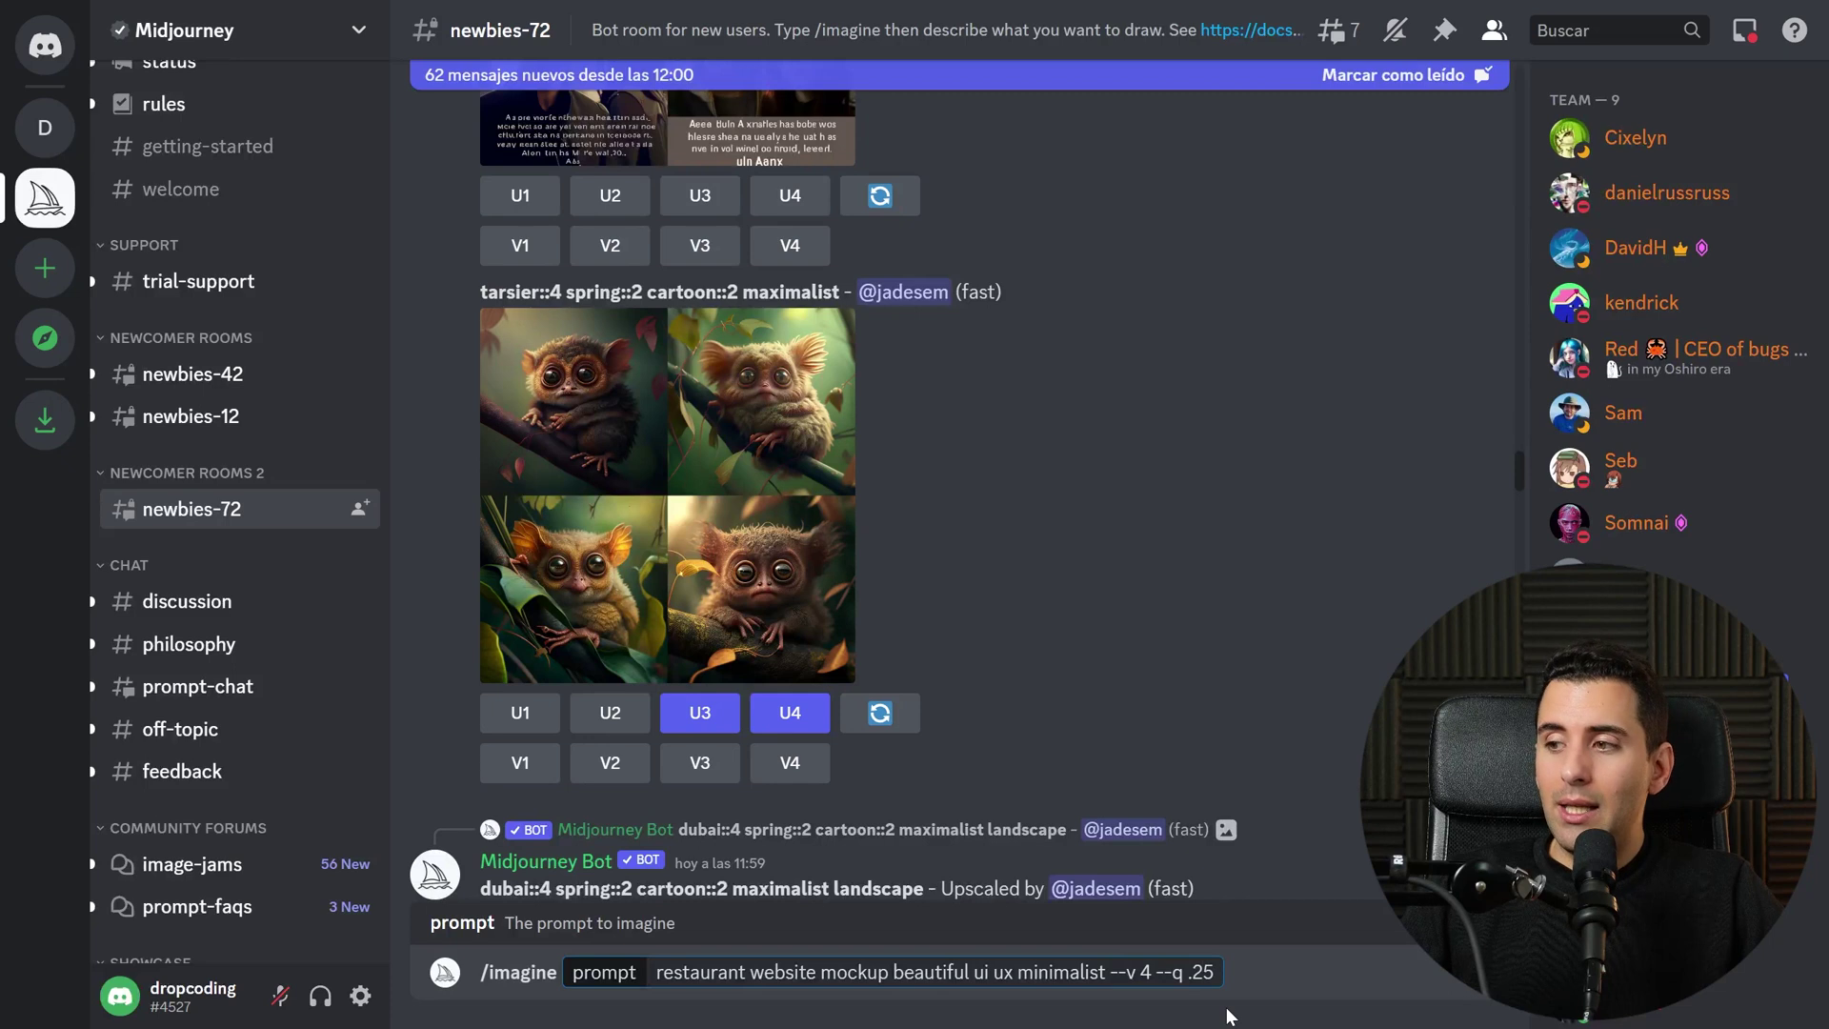
key("BackSpace")
type("1")
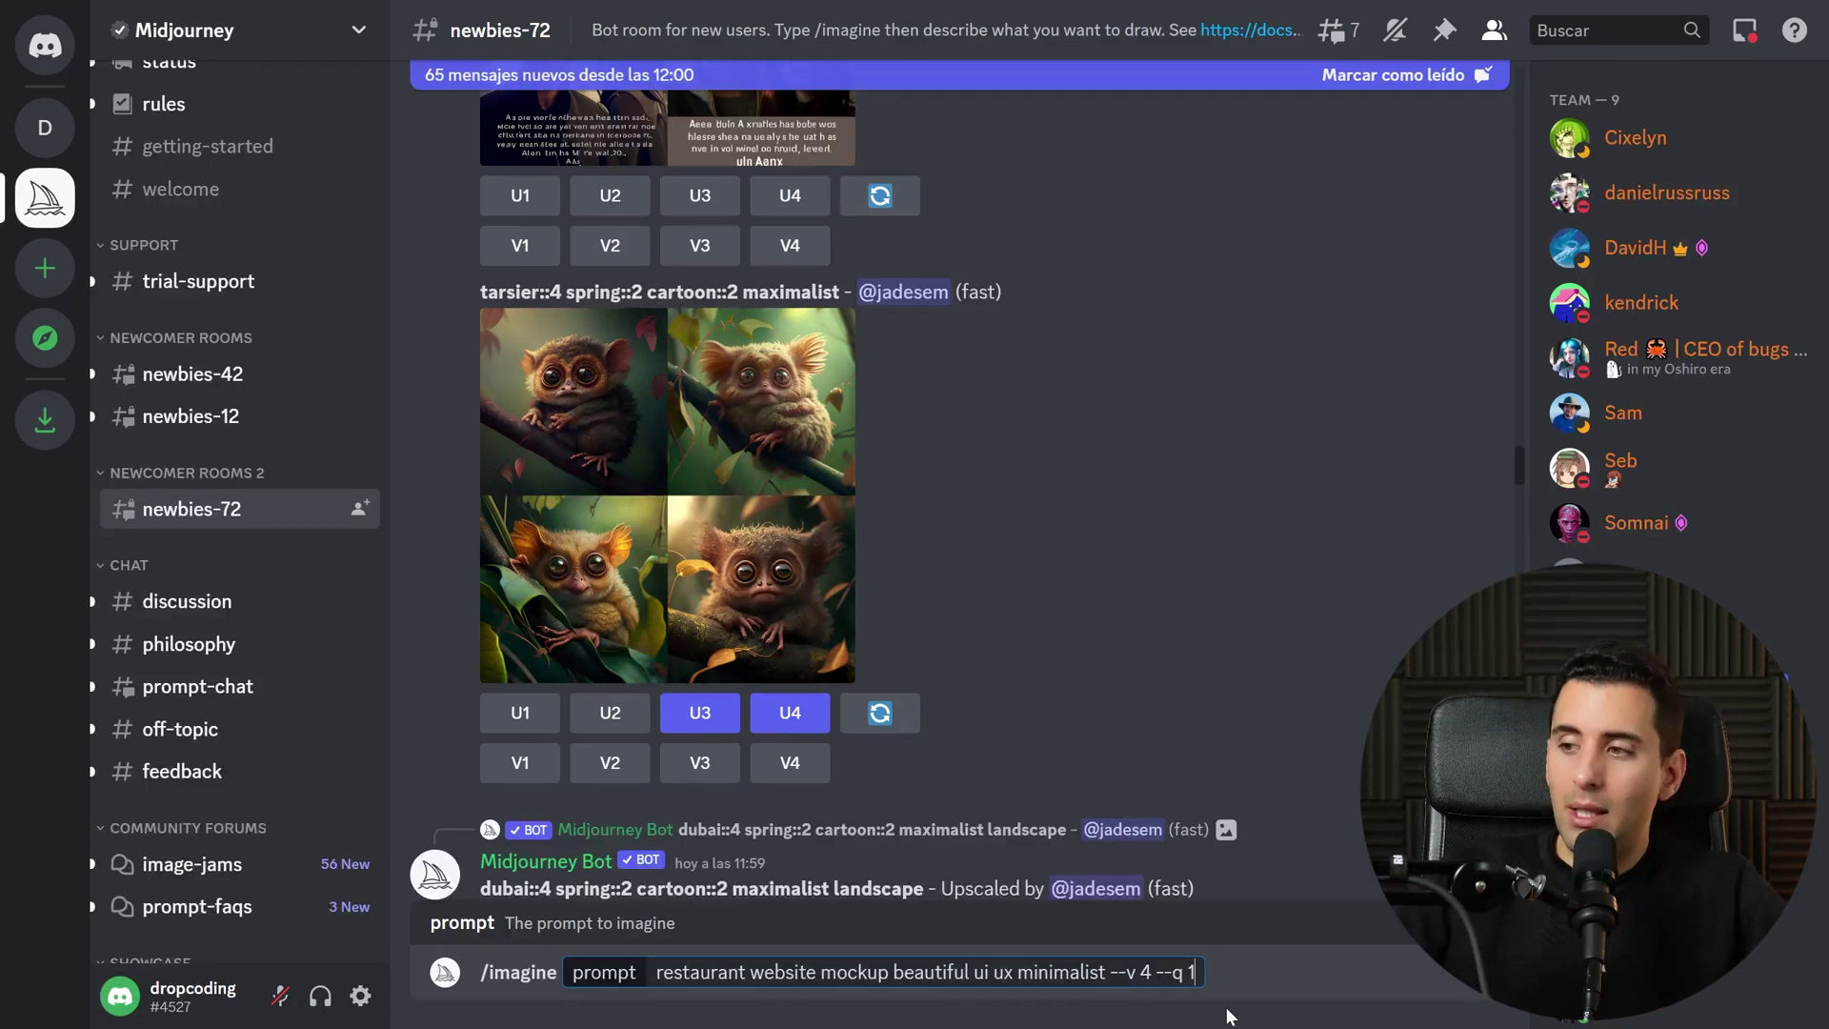
Append '--ar 7:4' to the end of the /imagine prompt
type(" --")
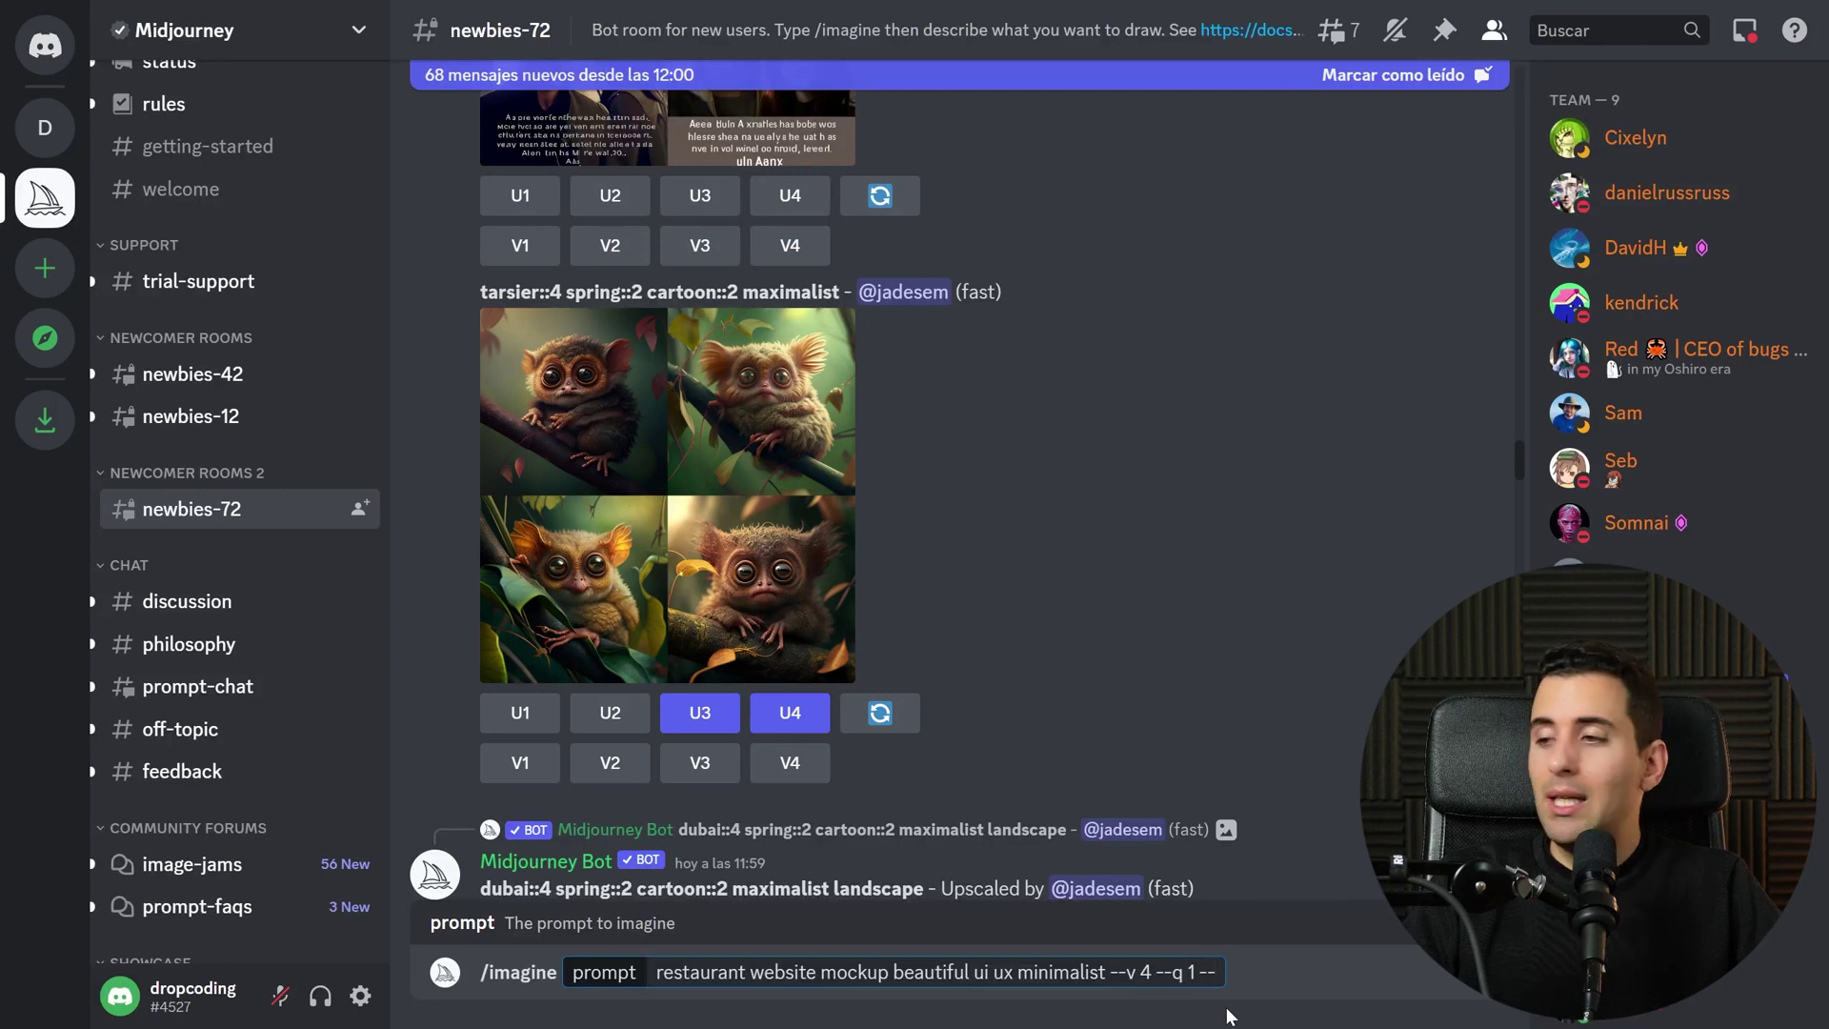
type("ar")
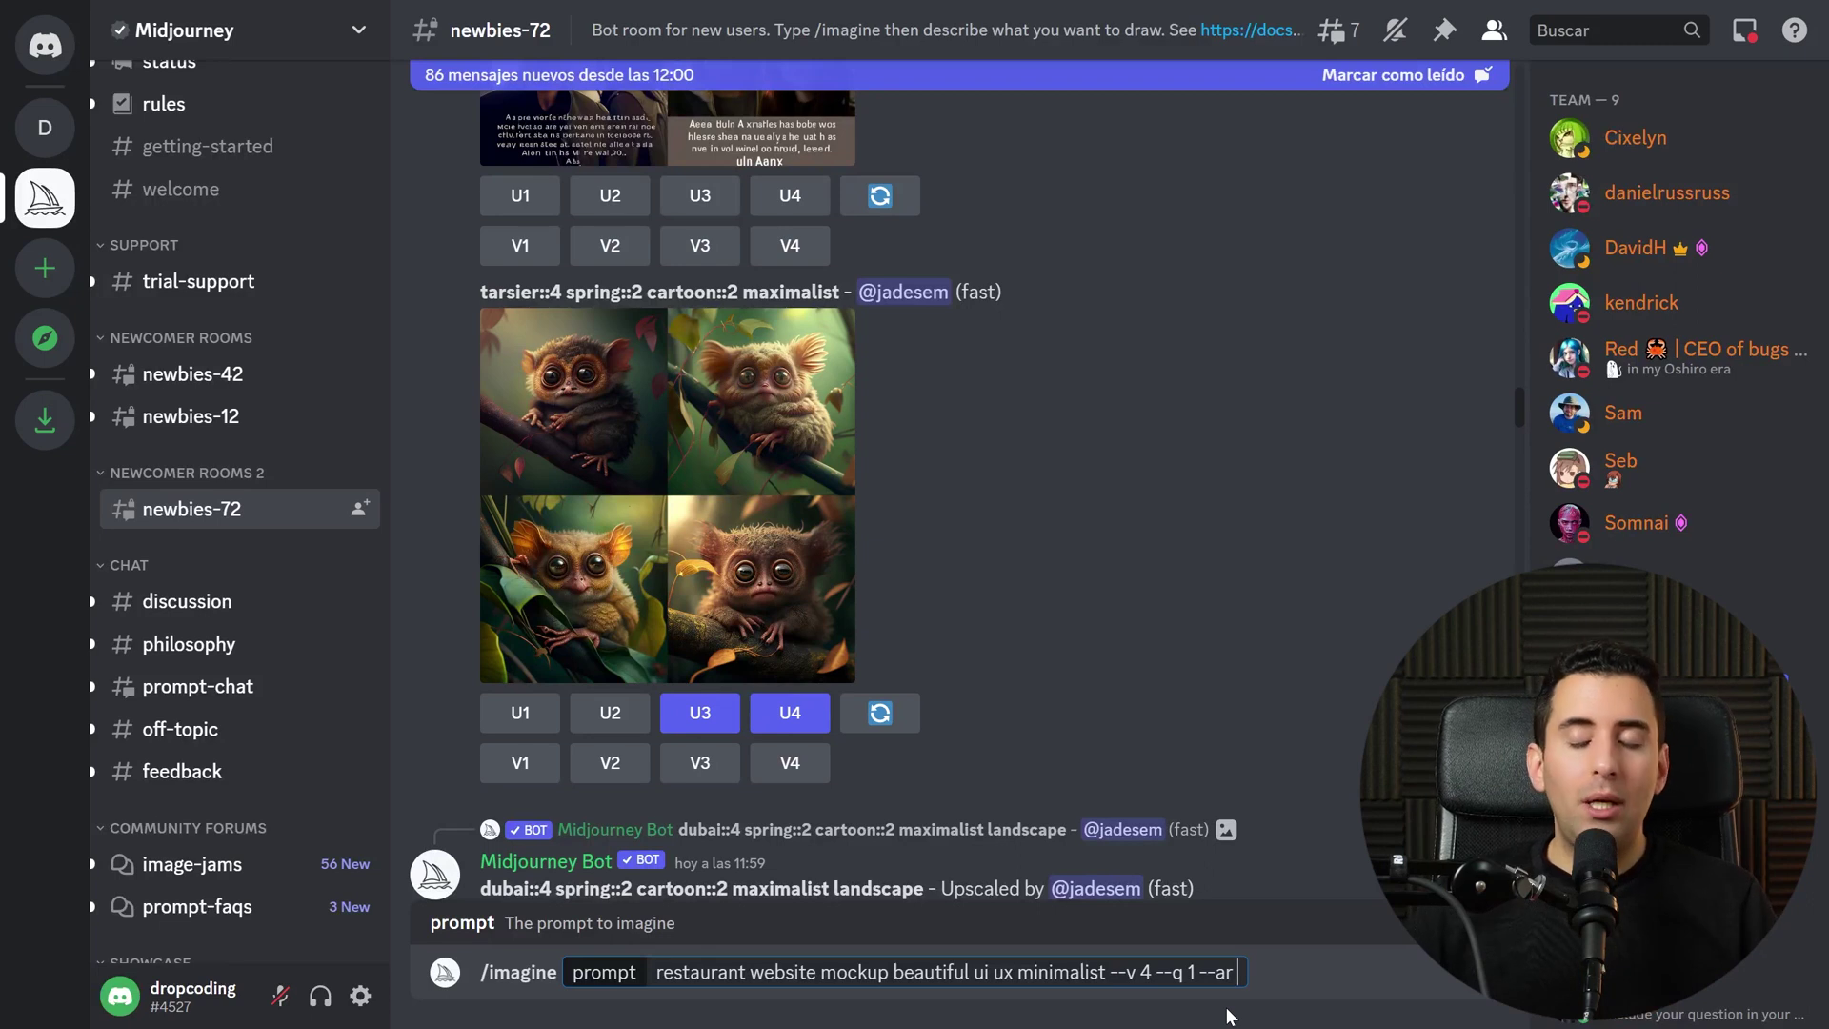
type("2")
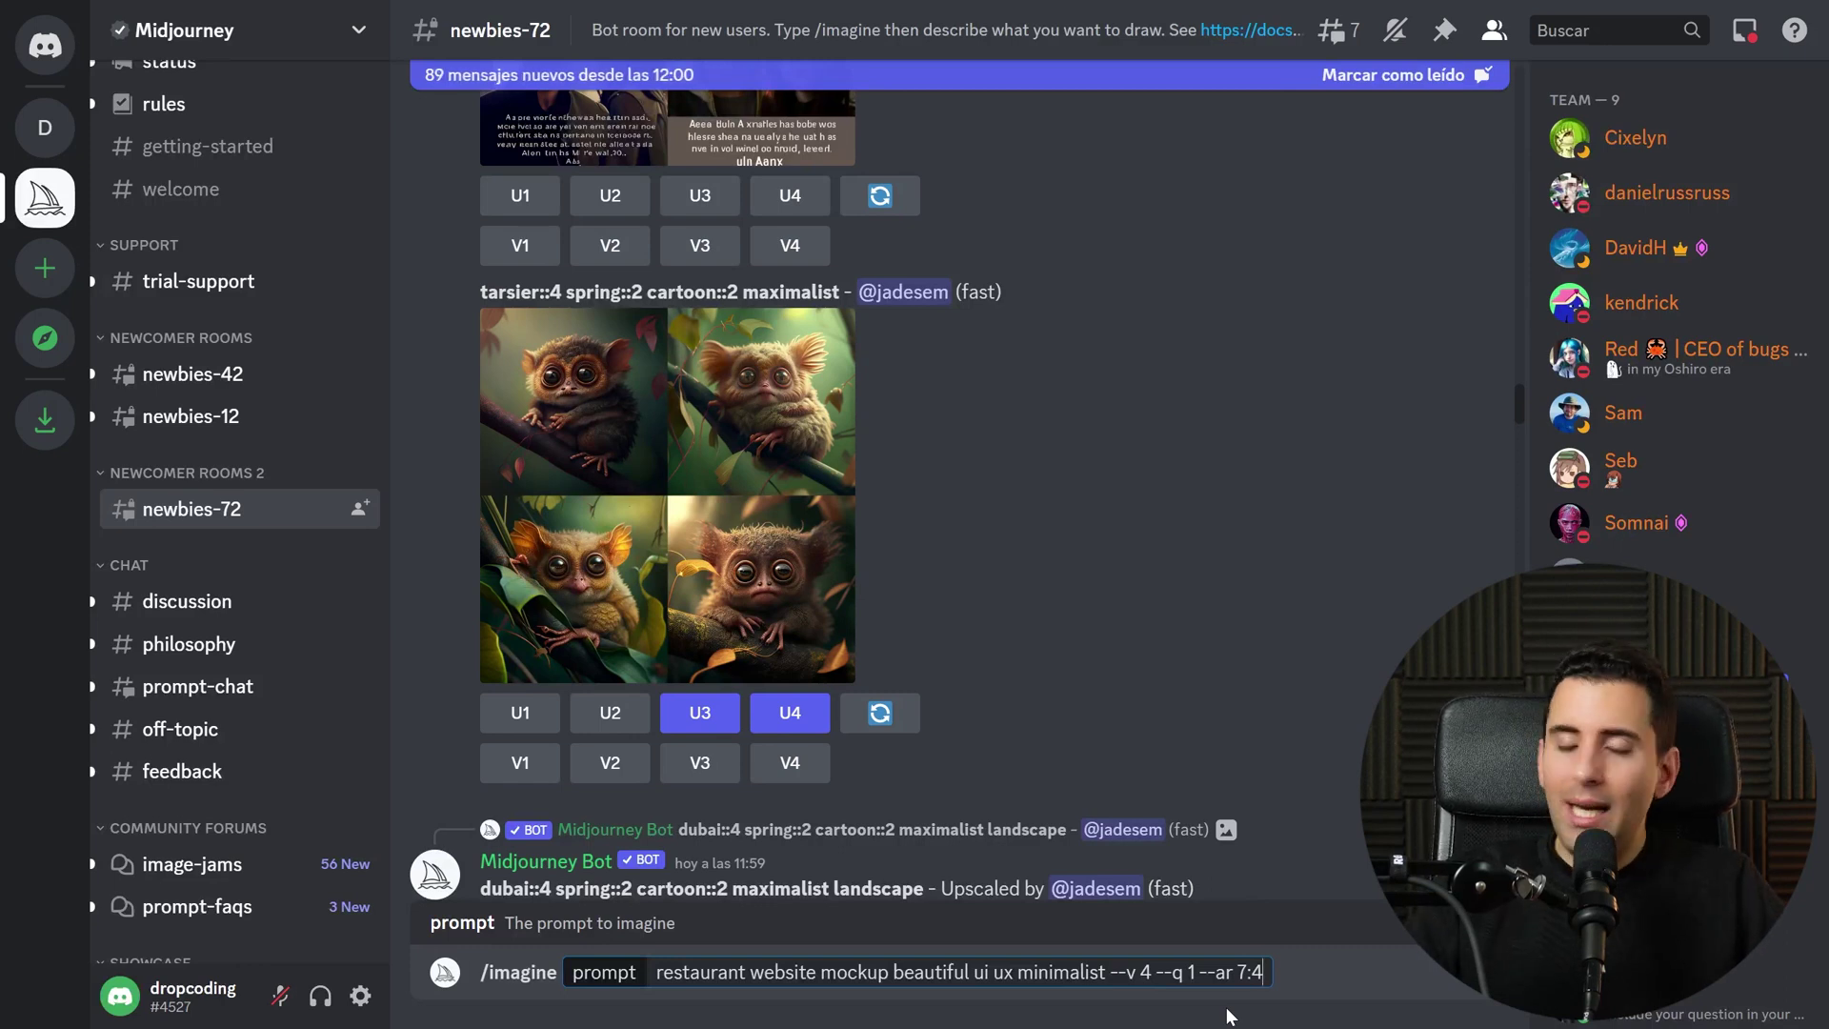
Send the prompt and enlarge the returned four-panel restaurant mockup grid
key("Return")
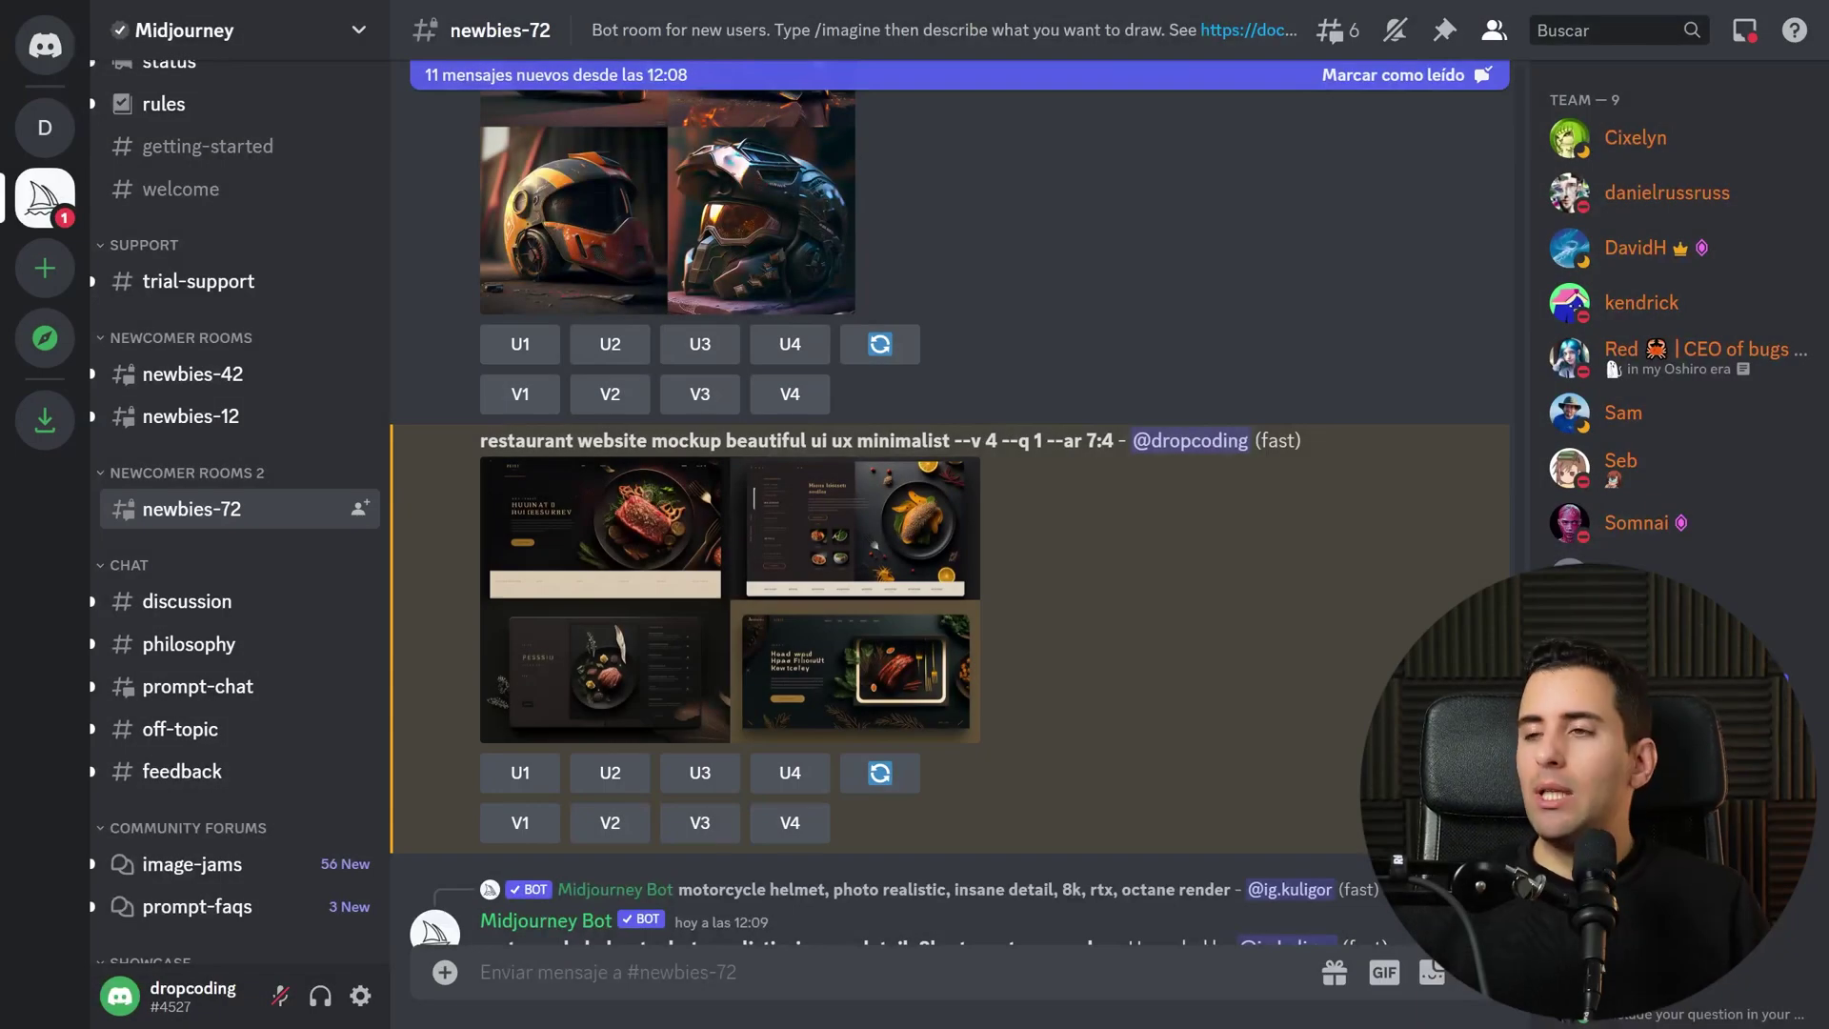
left_click(736, 567)
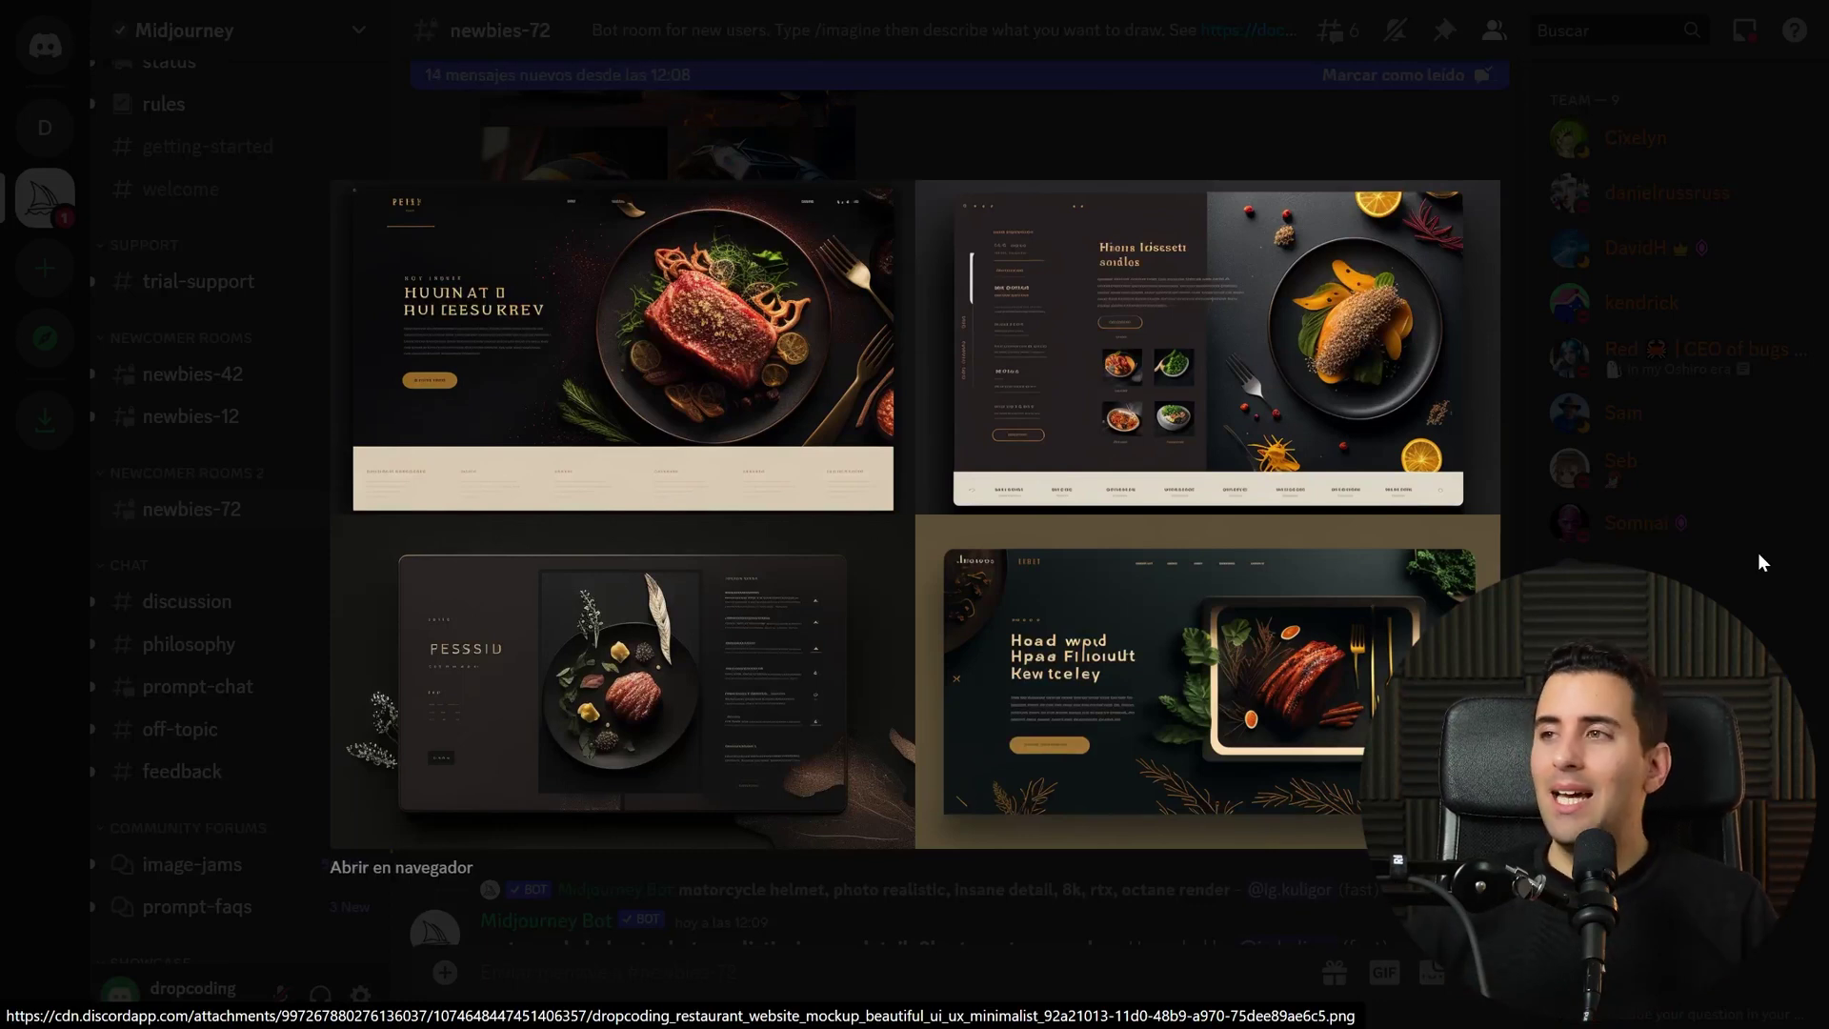
Open the enlarged mockup grid at full resolution in a new browser tab
right_click(1086, 386)
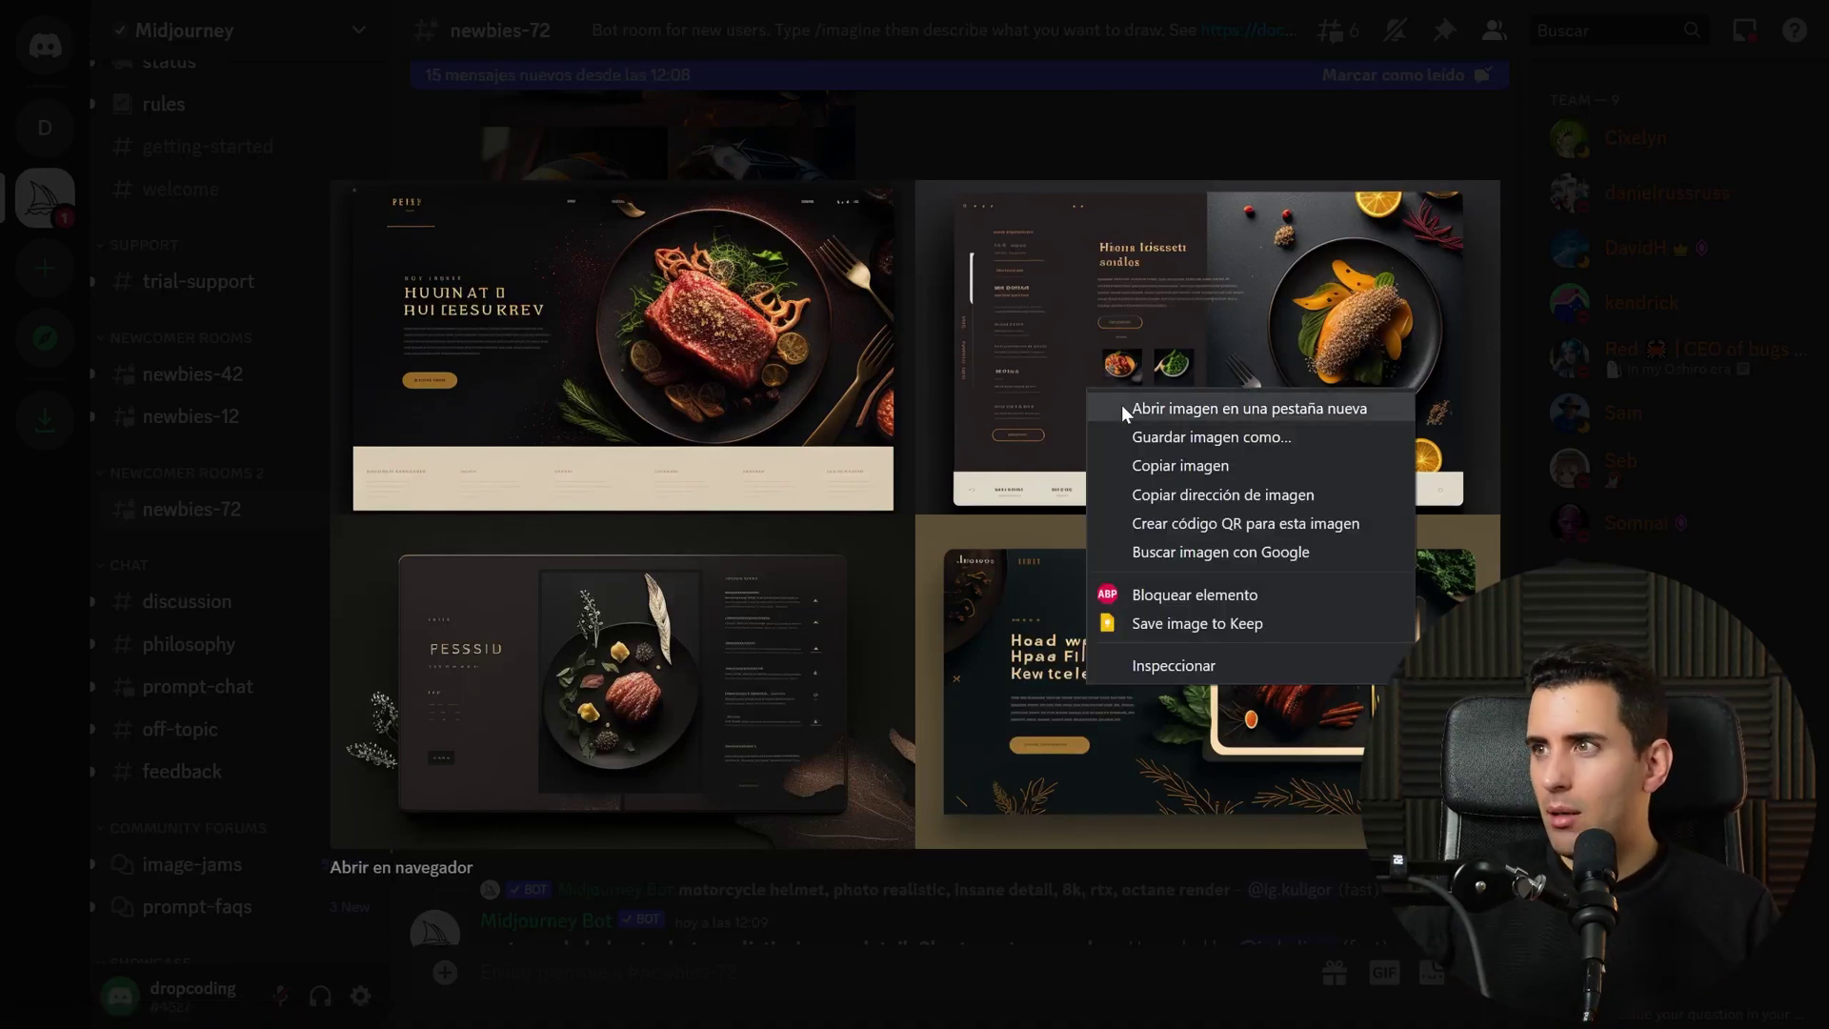
left_click(1170, 408)
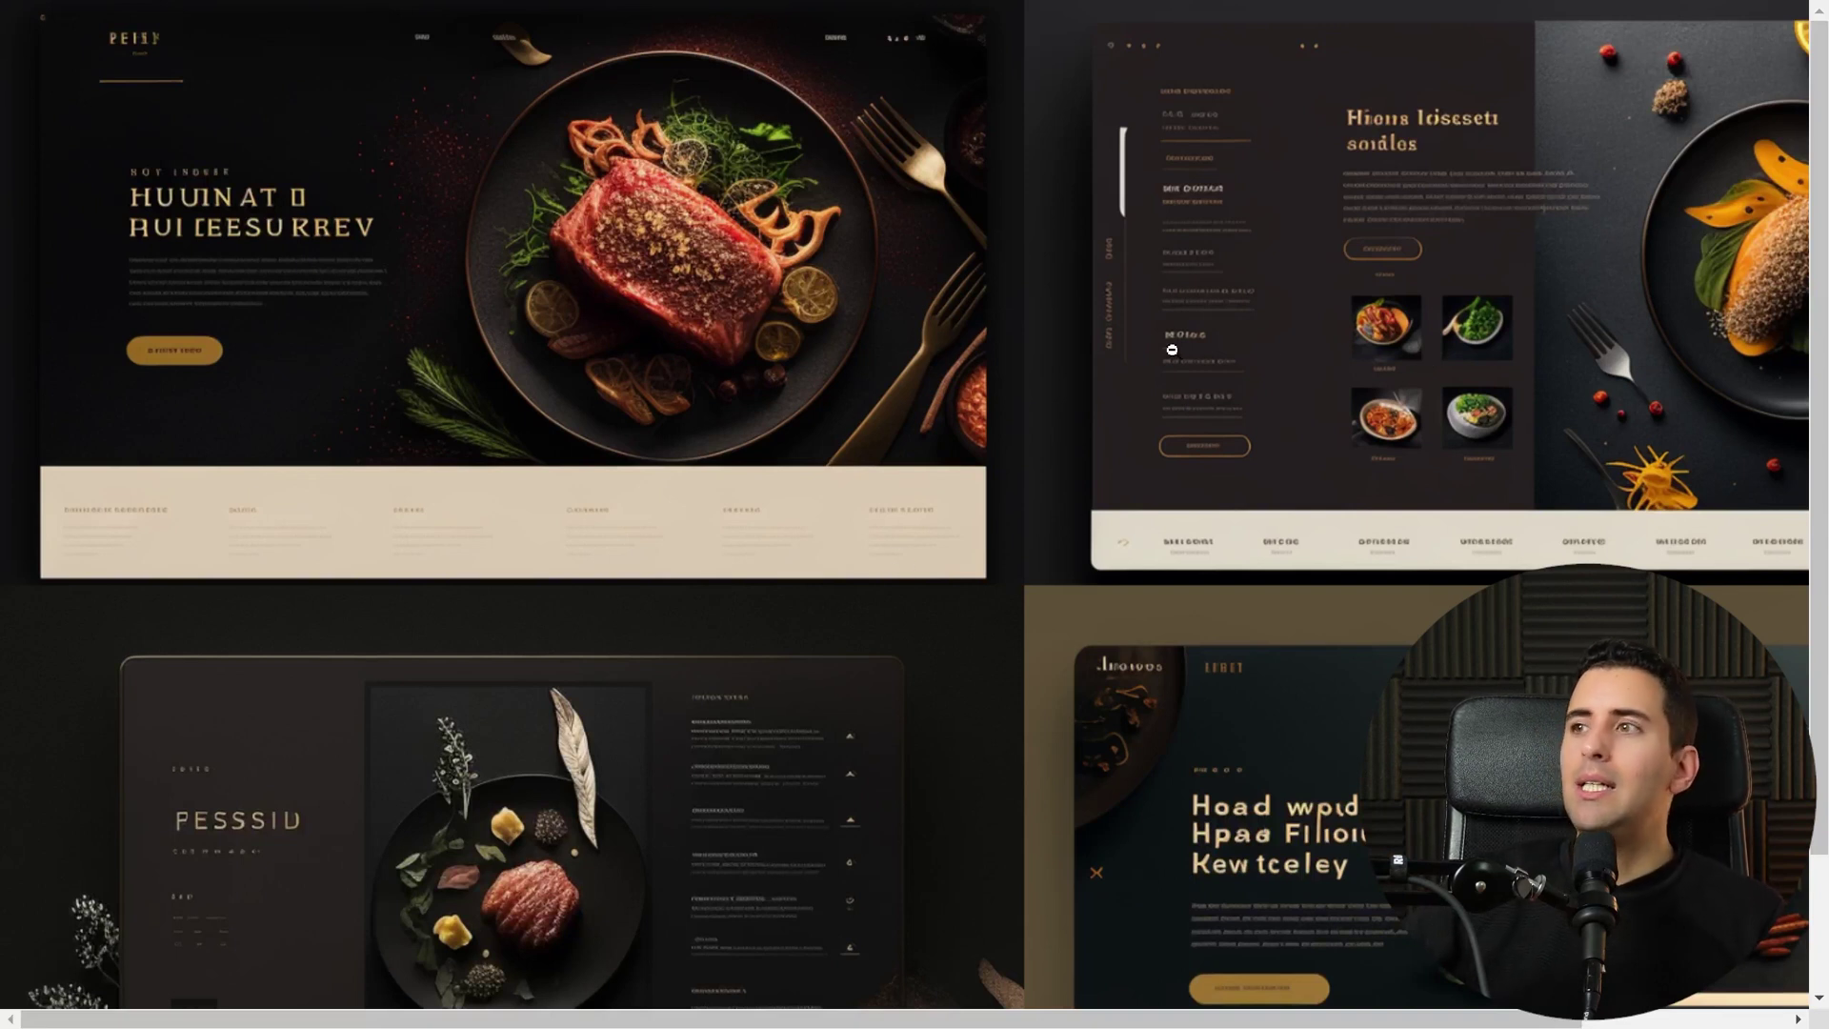
scroll(1302, 272, "down", 3)
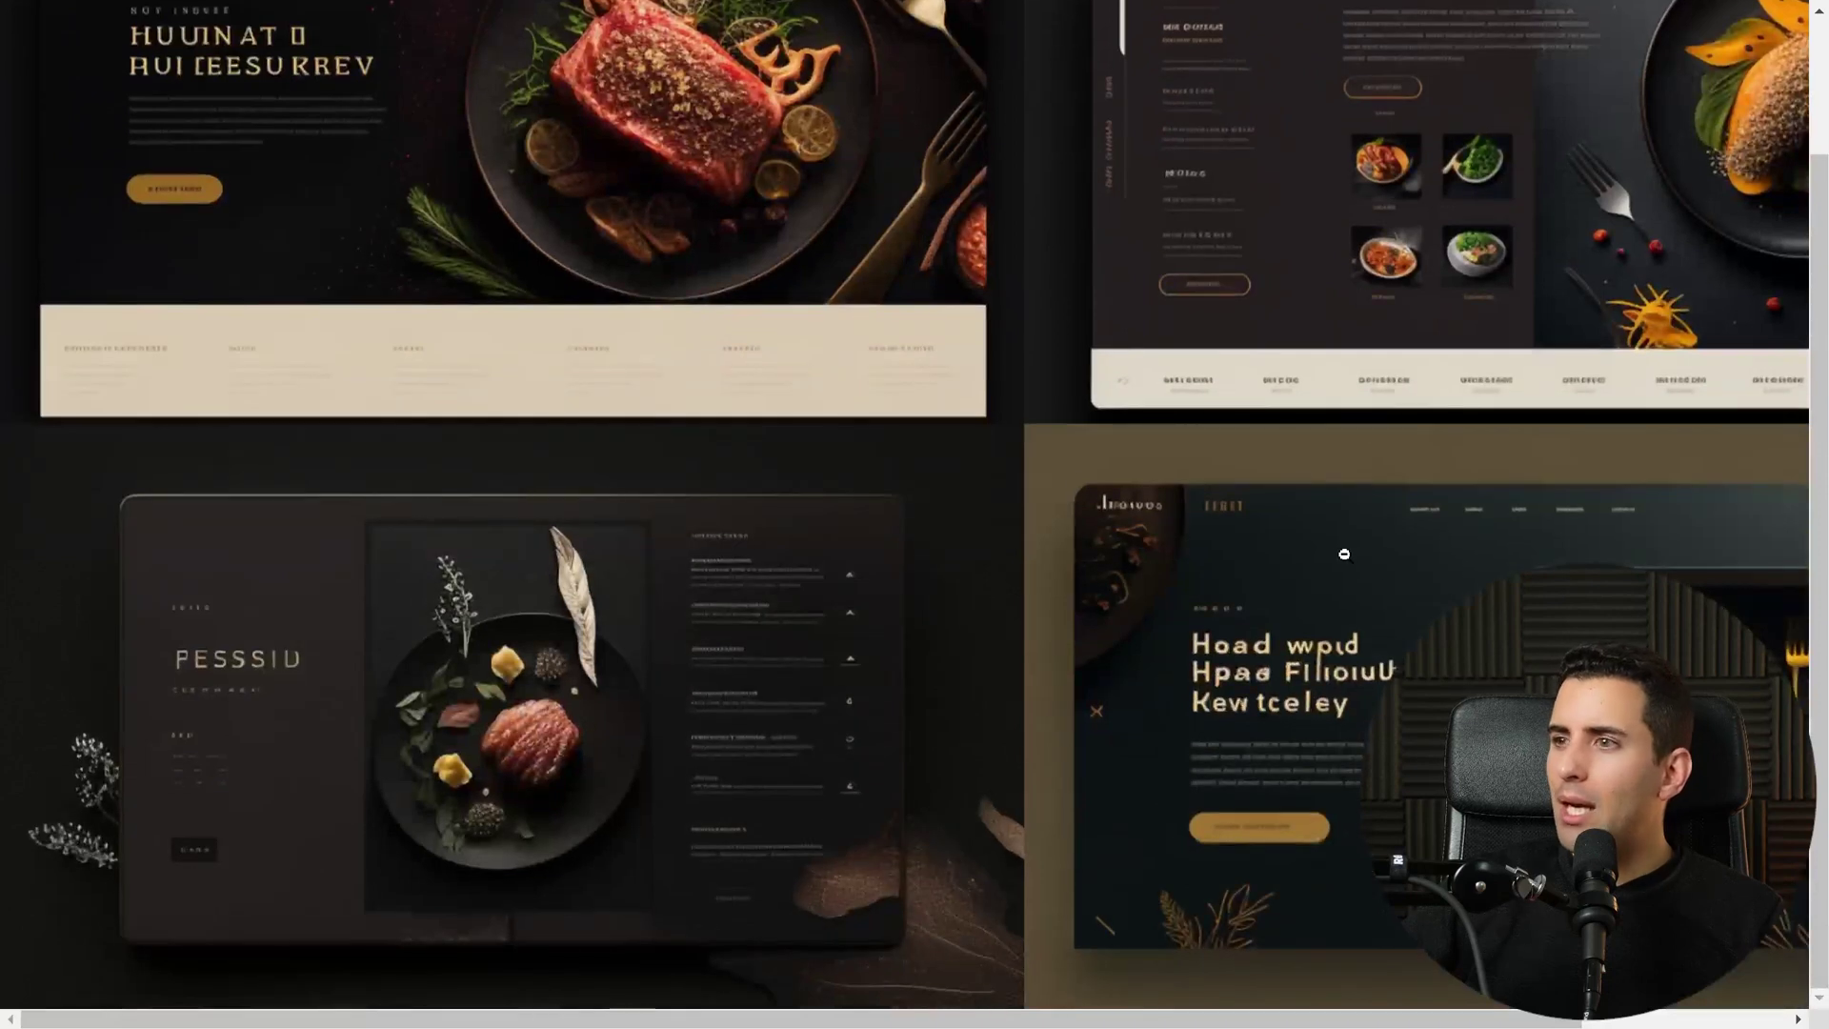
scroll(1345, 554, "up", 3)
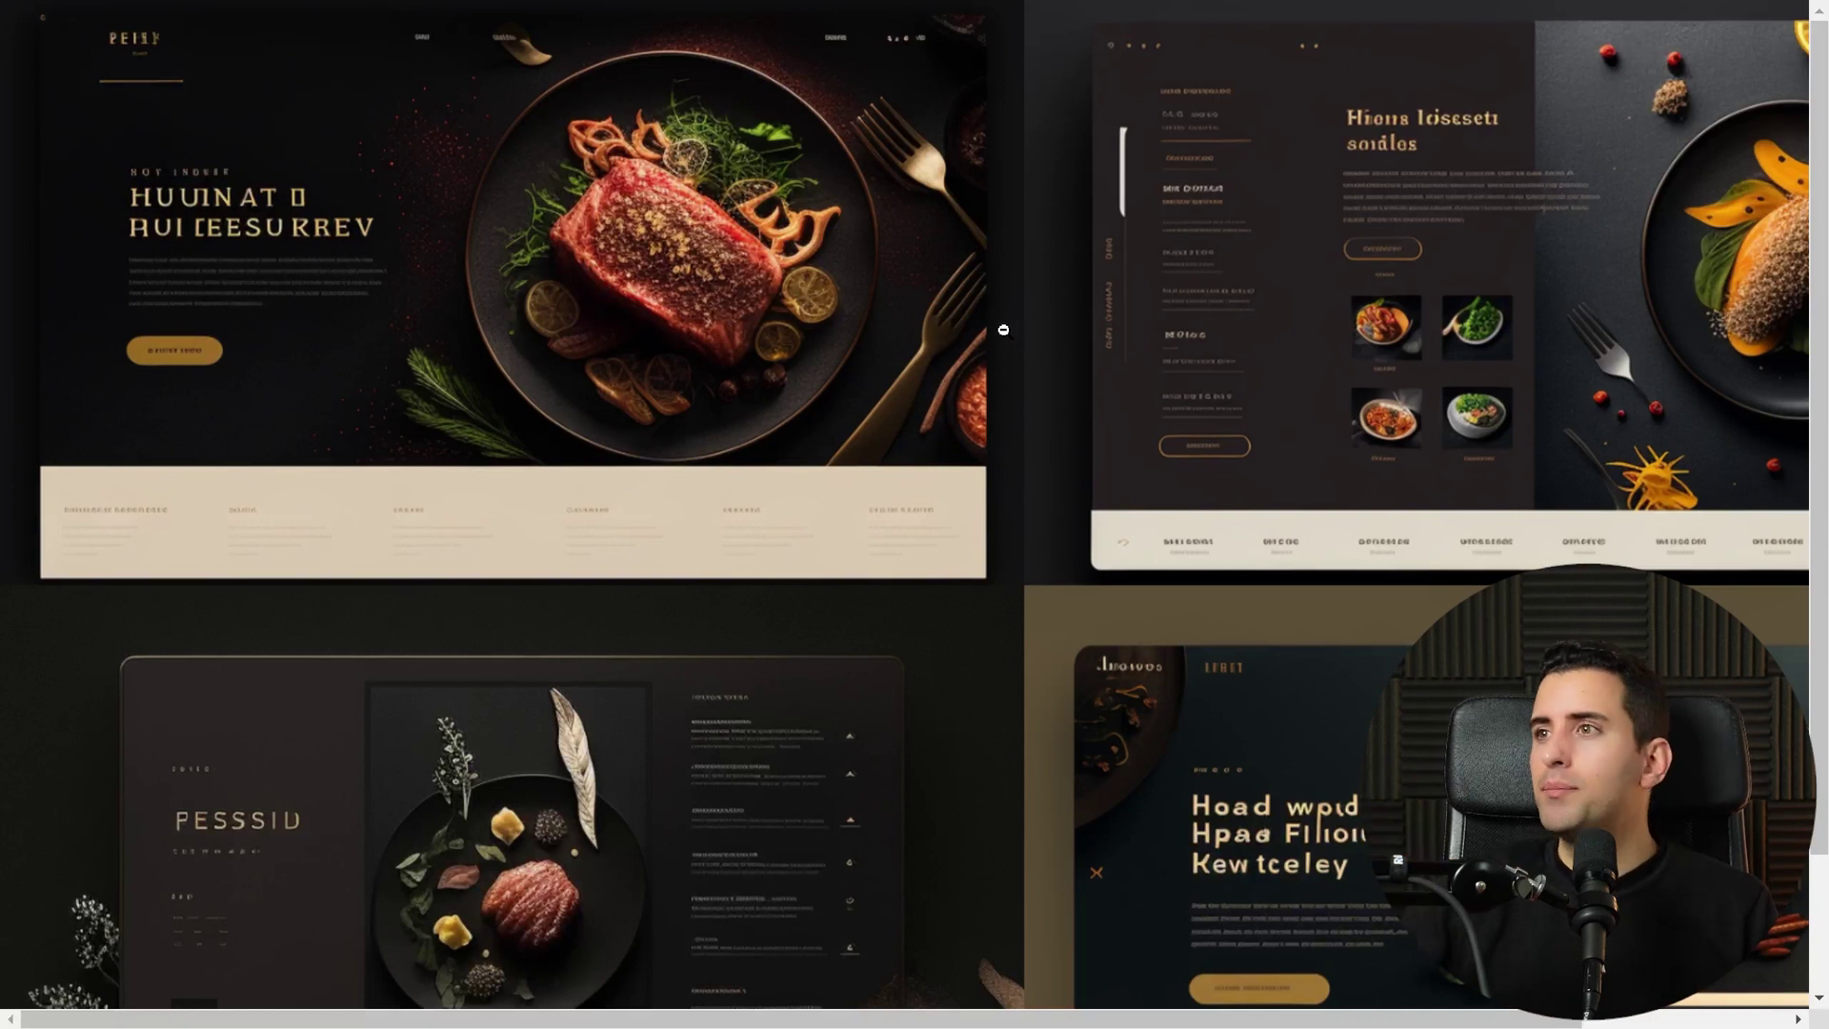
scroll(1004, 330, "down", 2)
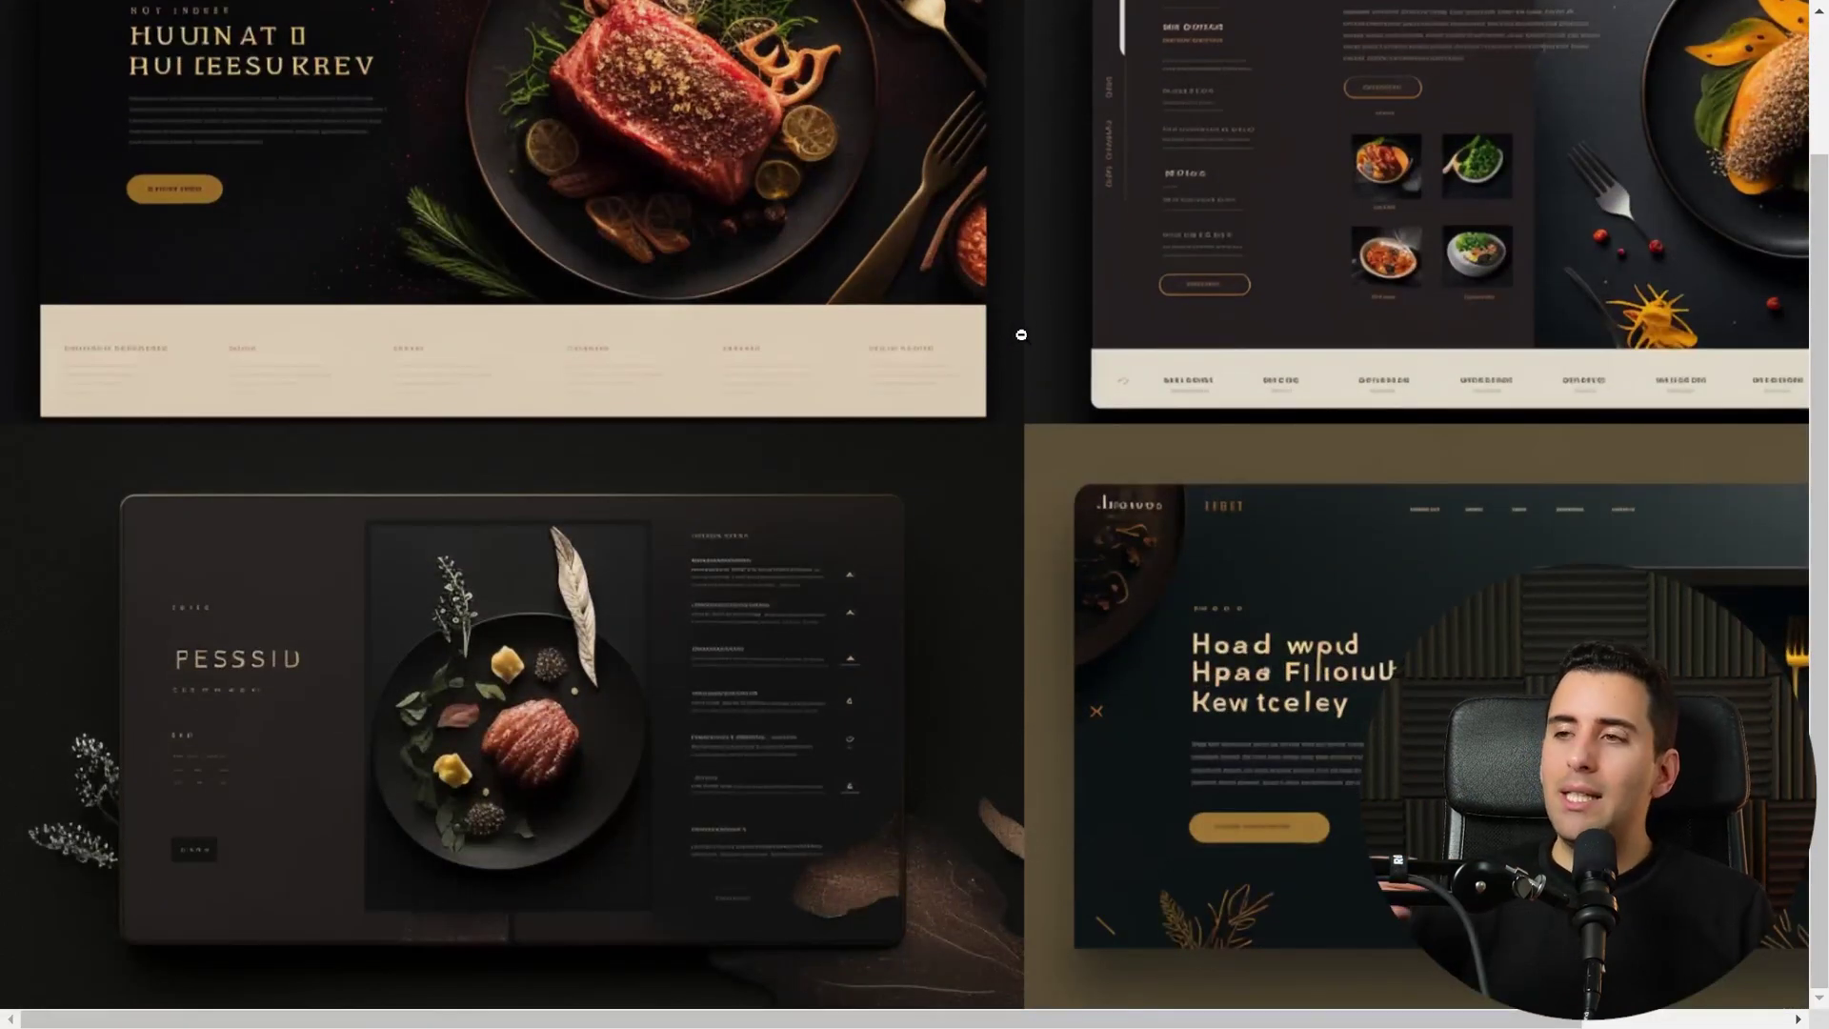
scroll(1015, 330, "up", 2)
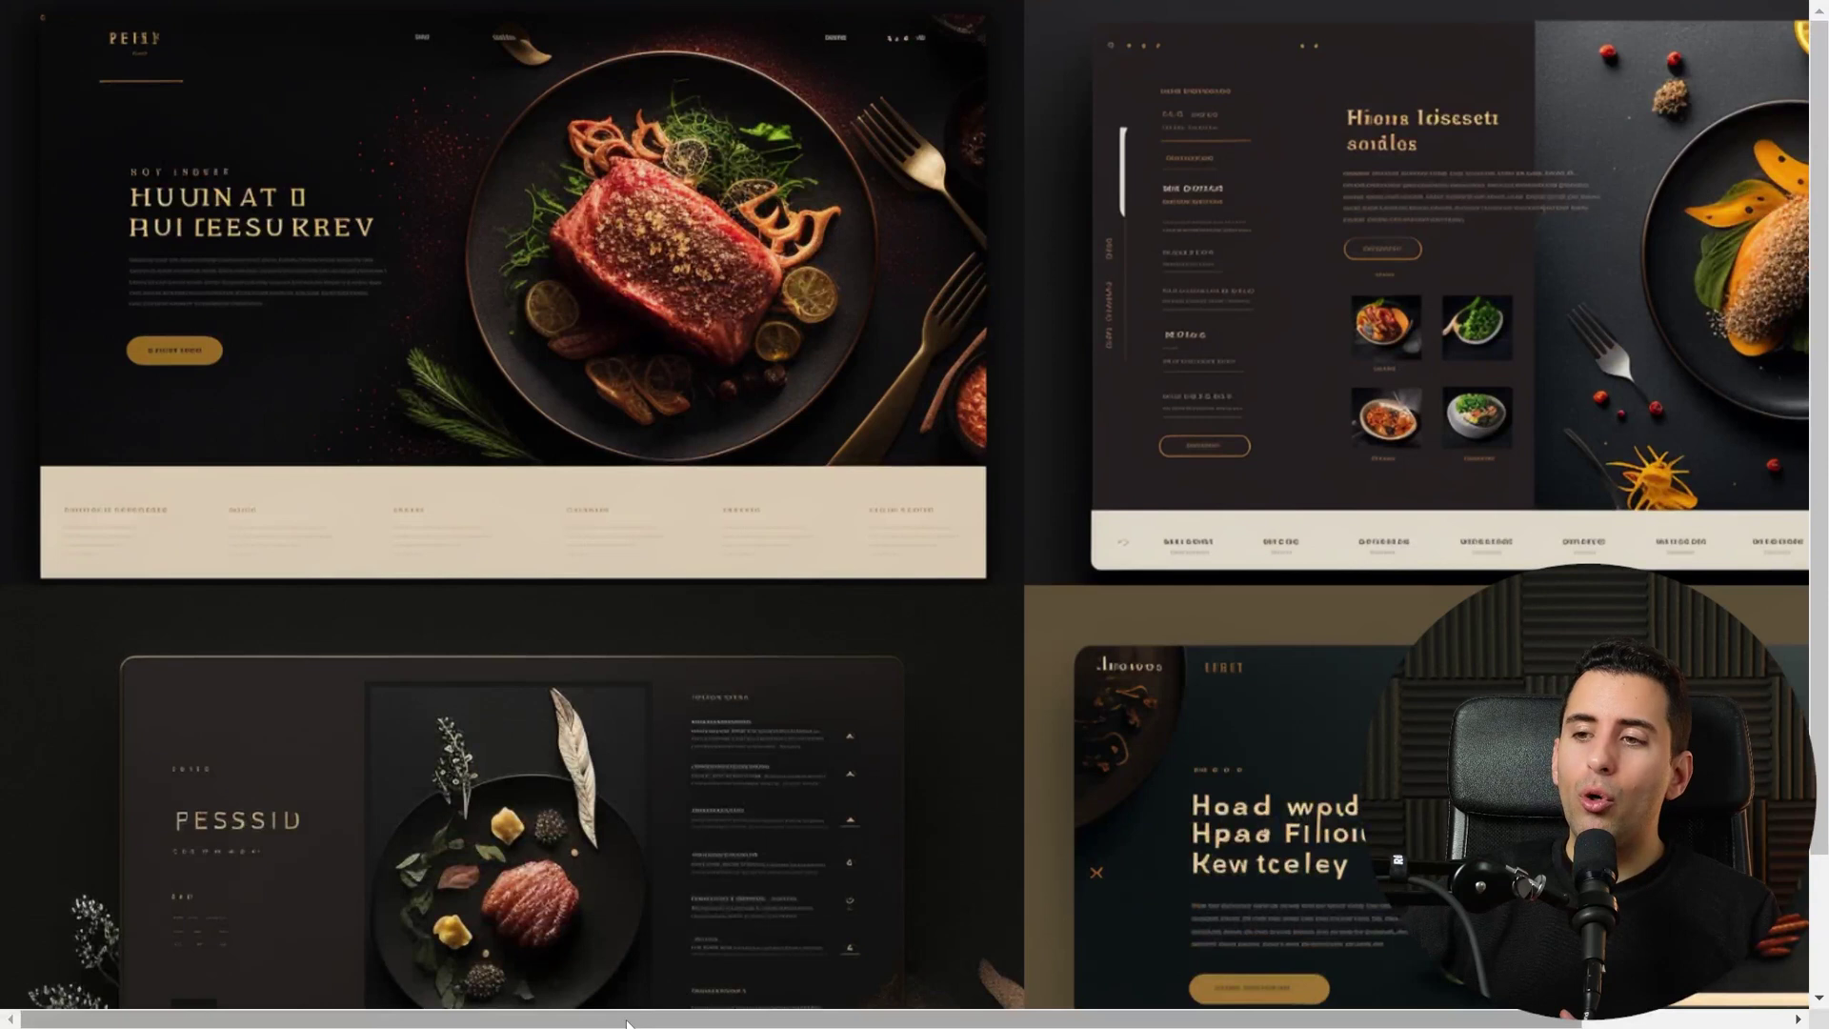
left_click_drag(1032, 1020, 1238, 1020)
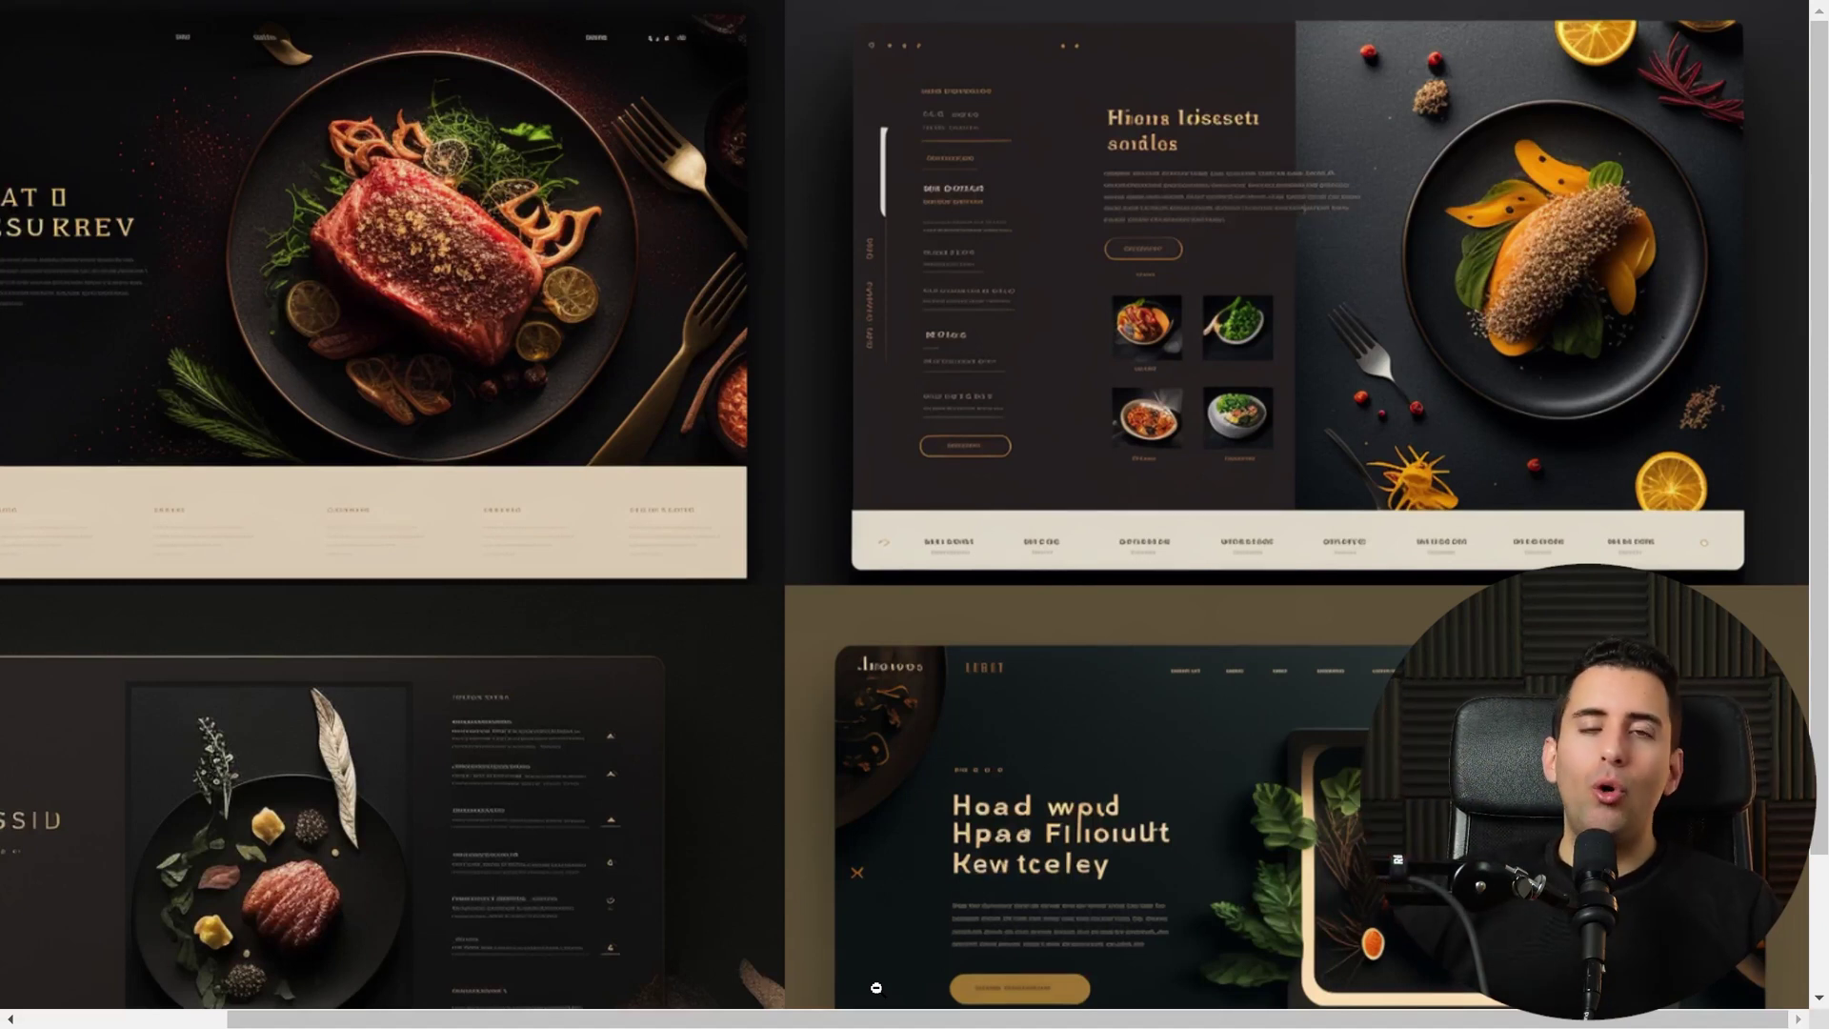
scroll(877, 988, "left", 3)
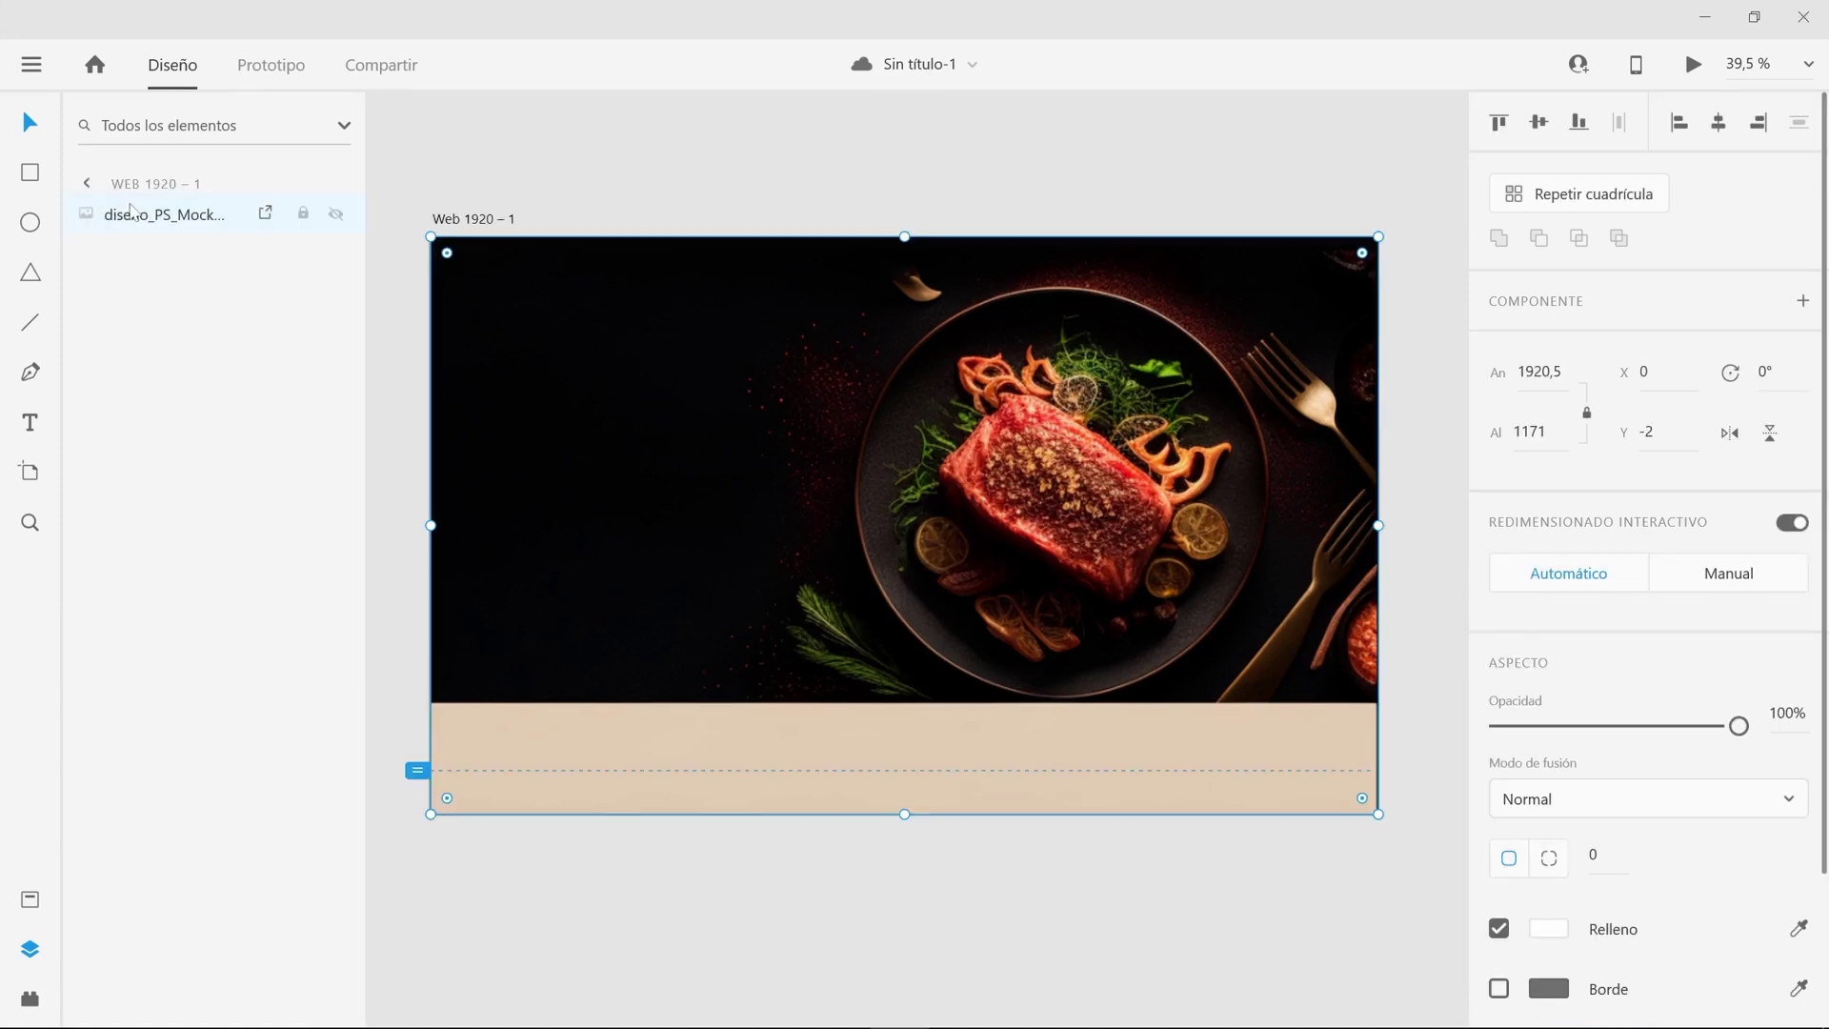
Type the RESTAURANTE PEPE title and set it to size 48, Medium weight
type("RESTAURANTE PEPE")
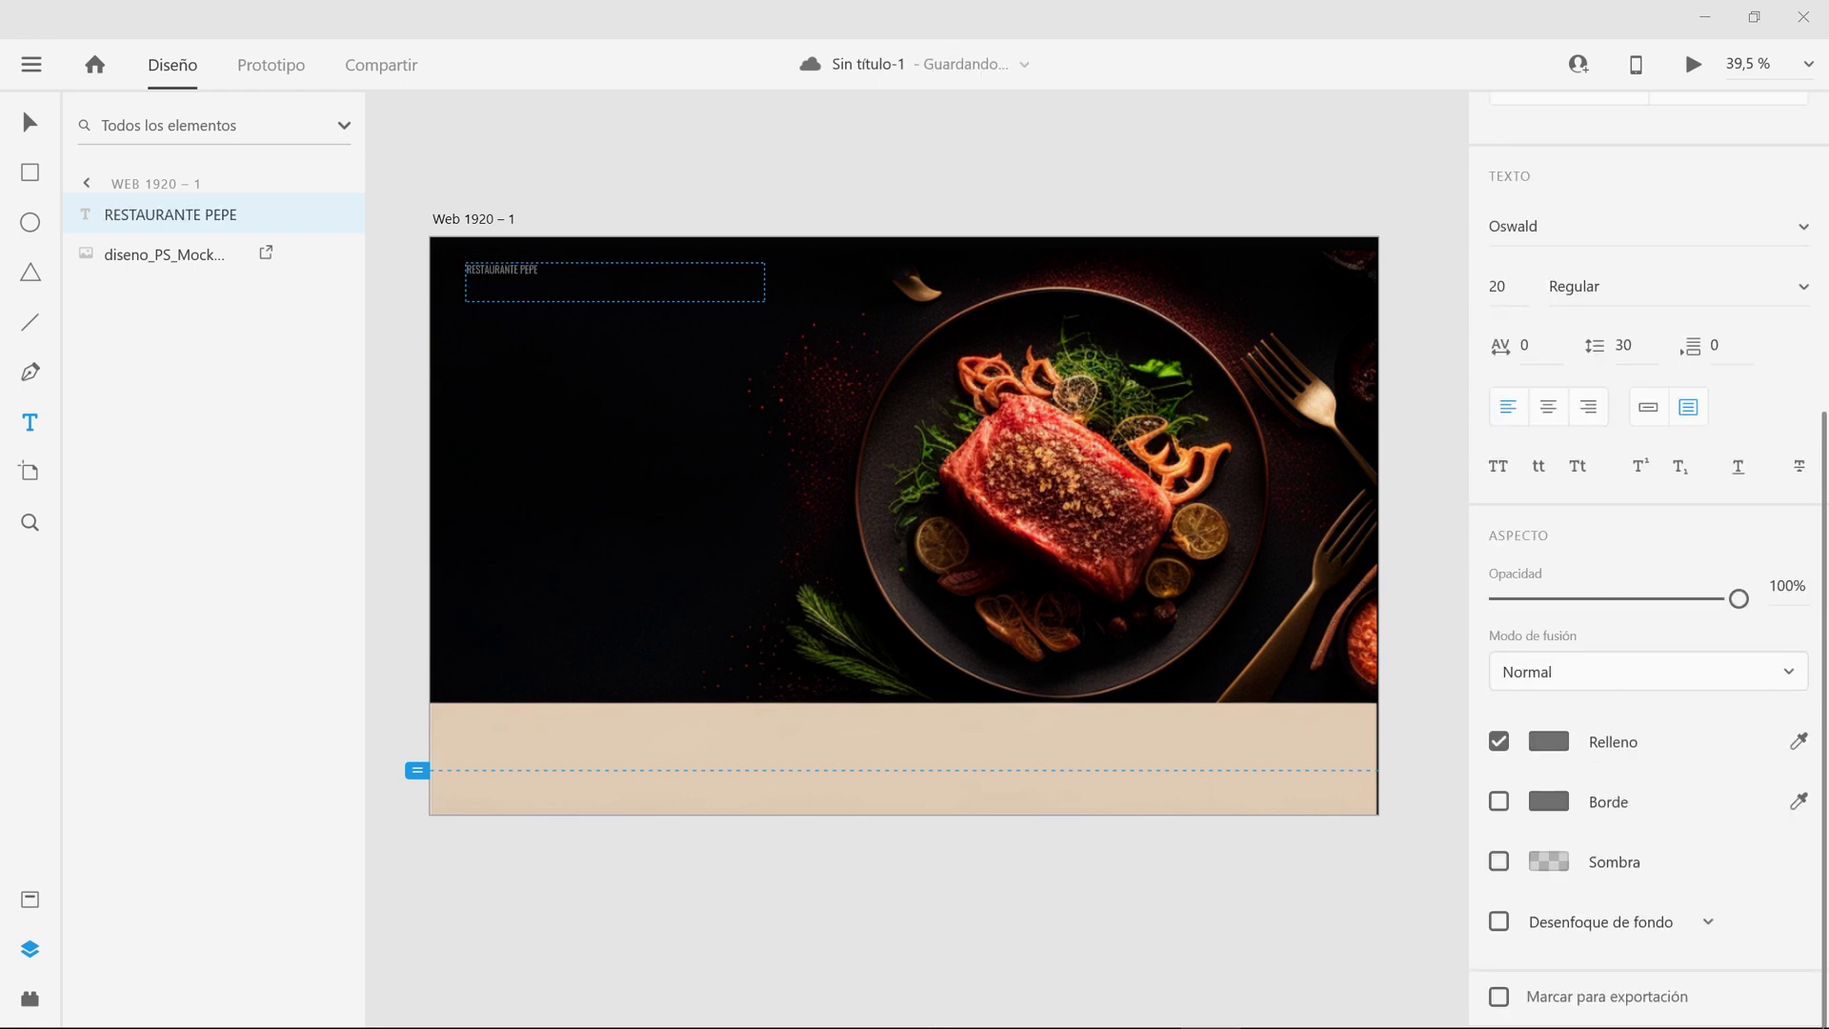
key("ctrl+a")
type("48")
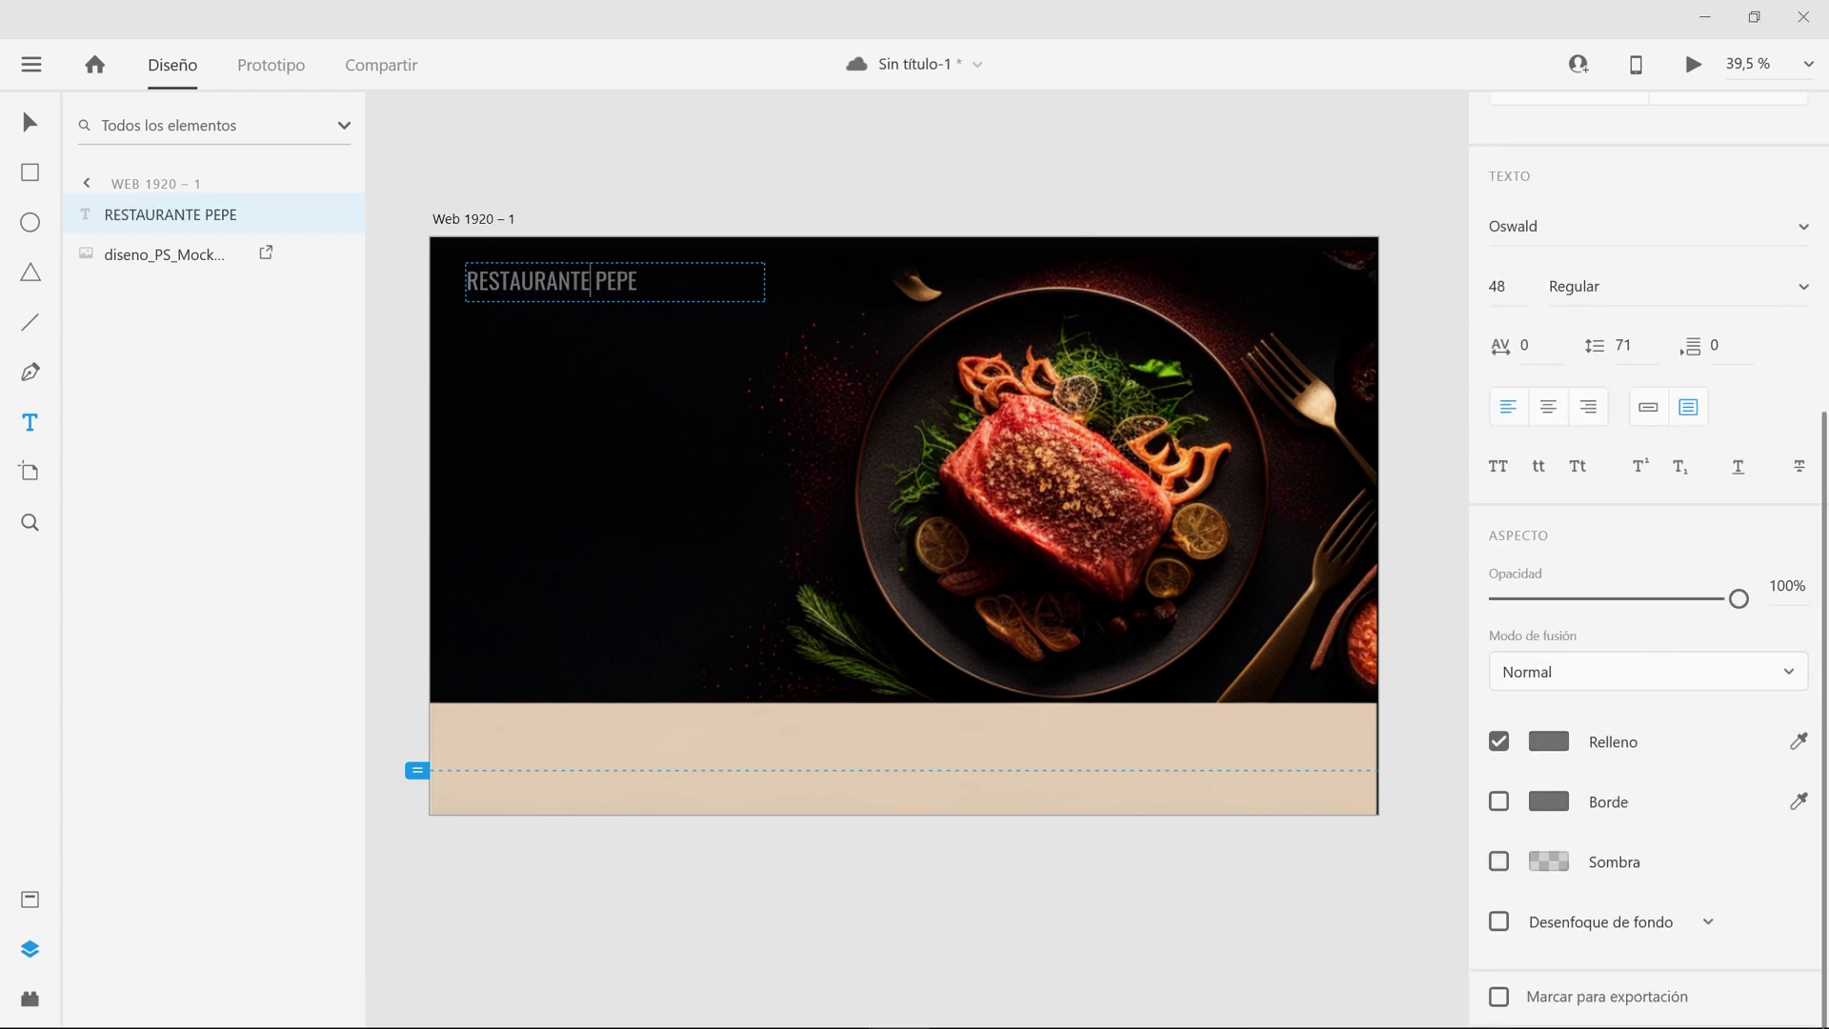
key("Tab")
type("Medium")
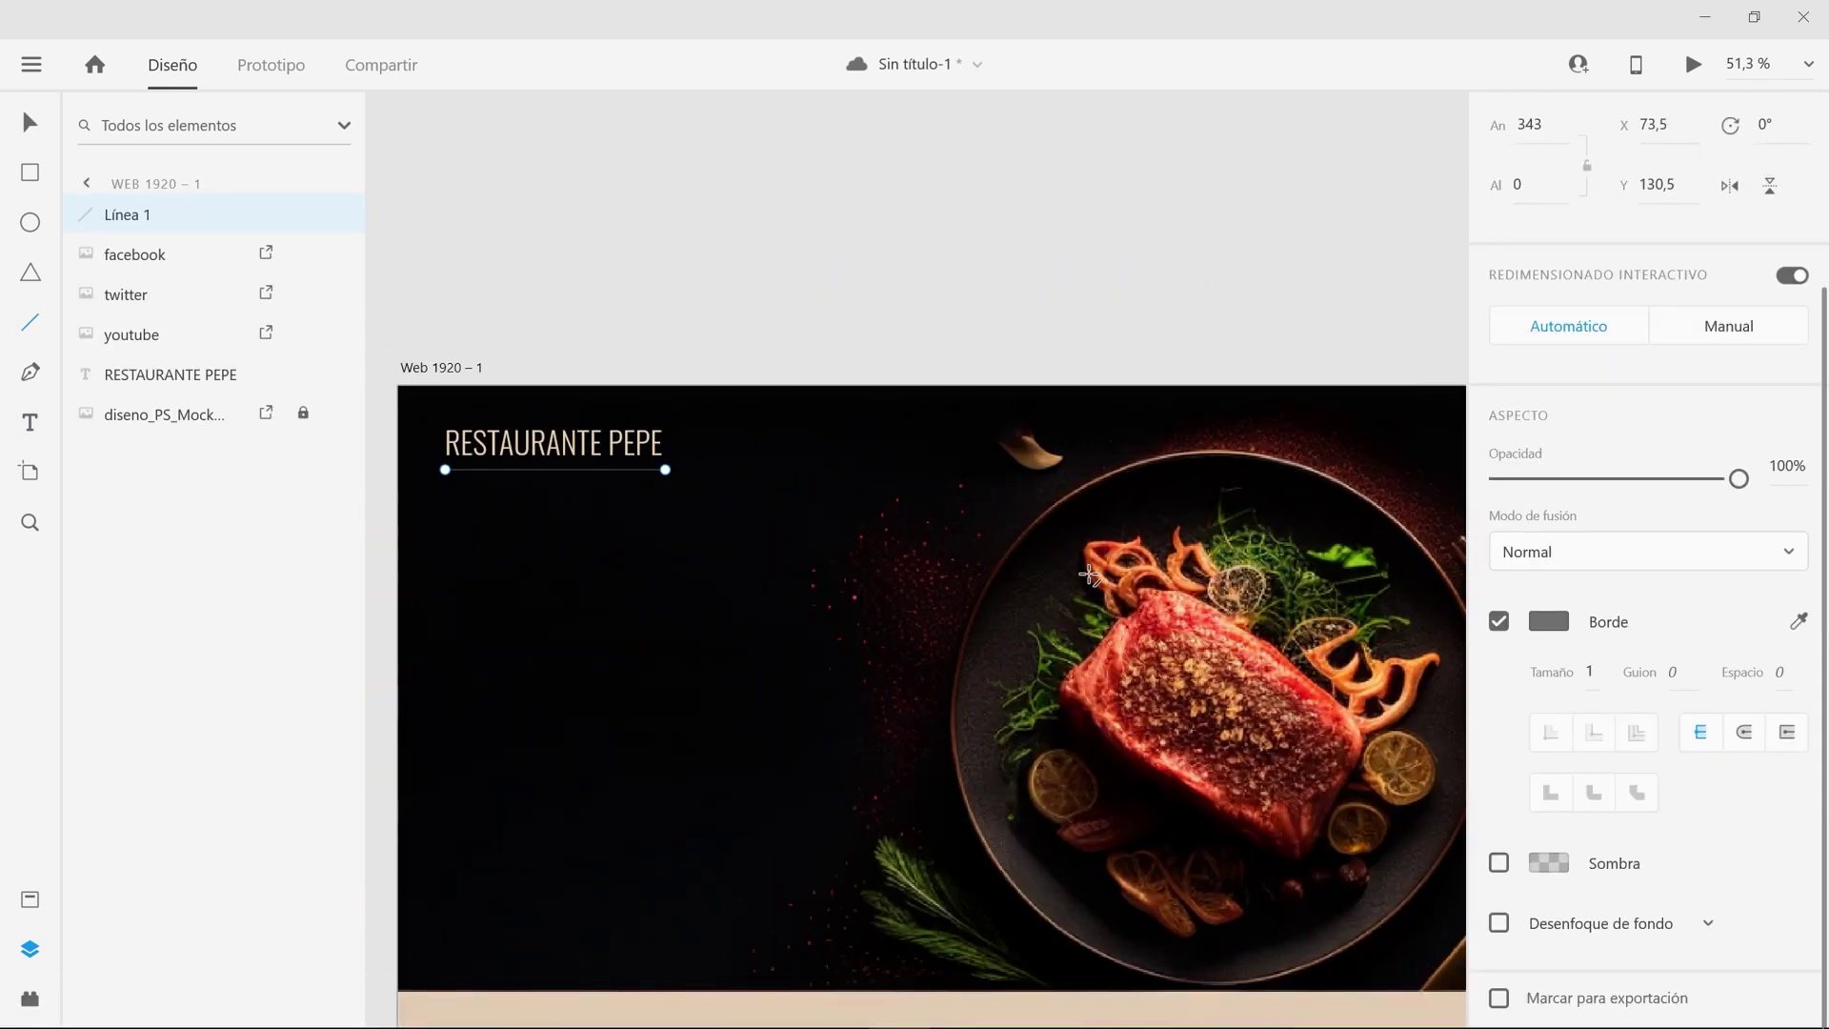
Scroll the artboard and deselect the line under the RESTAURANTE PEPE title
scroll(658, 539, "up", 3)
scroll(825, 555, "up", 2)
scroll(825, 555, "down", 5)
left_click(700, 340)
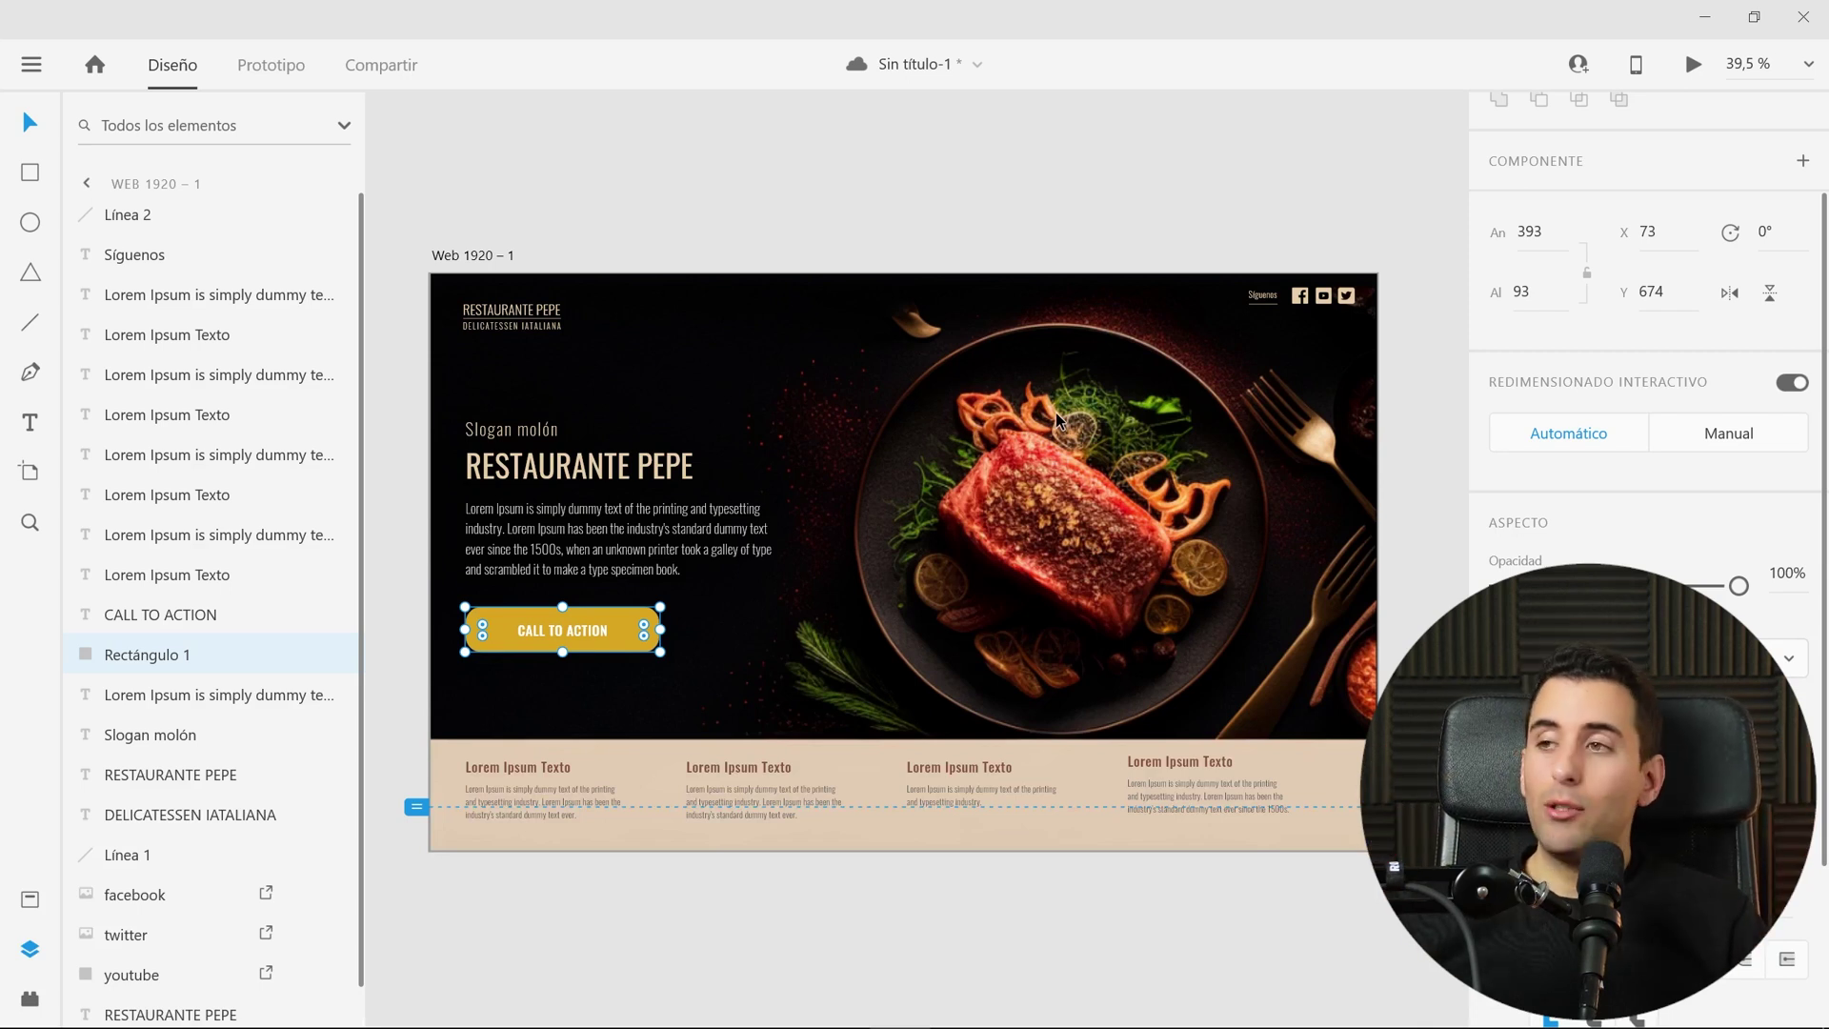
Save the Restaurante Pepe landing page and deselect the CALL TO ACTION button
key("ctrl+s")
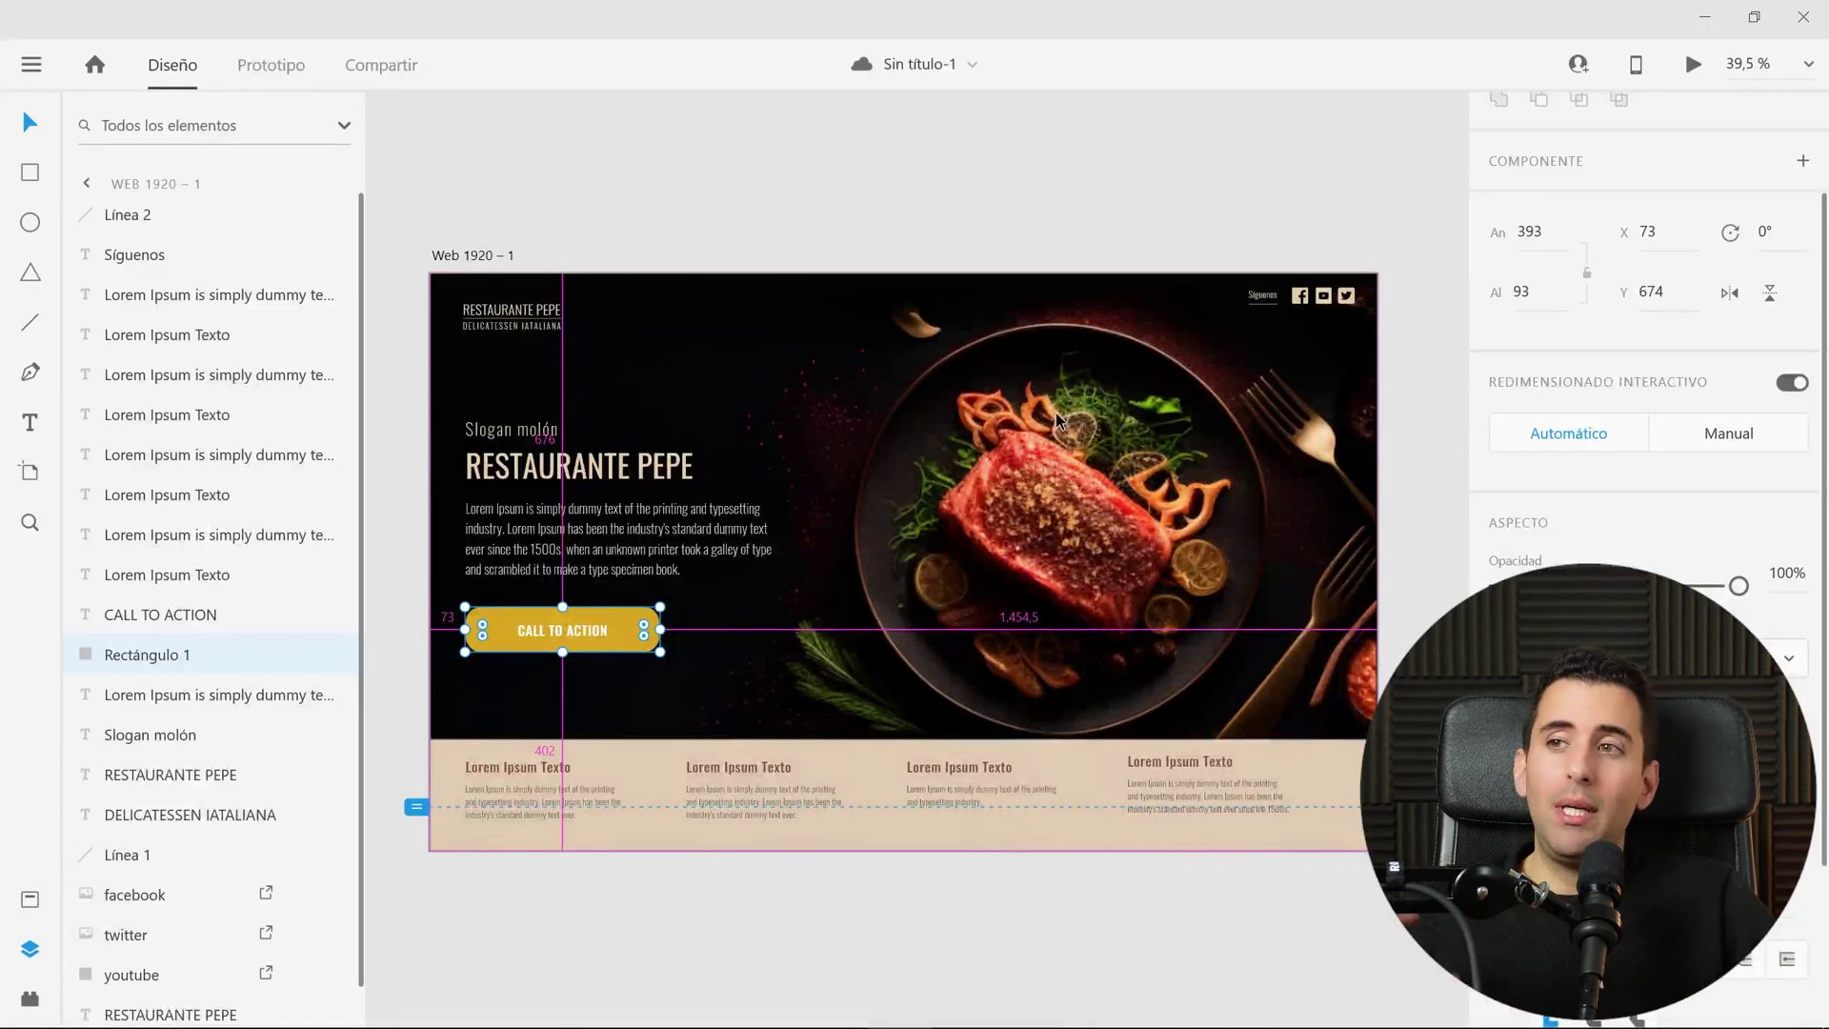
left_click(926, 162)
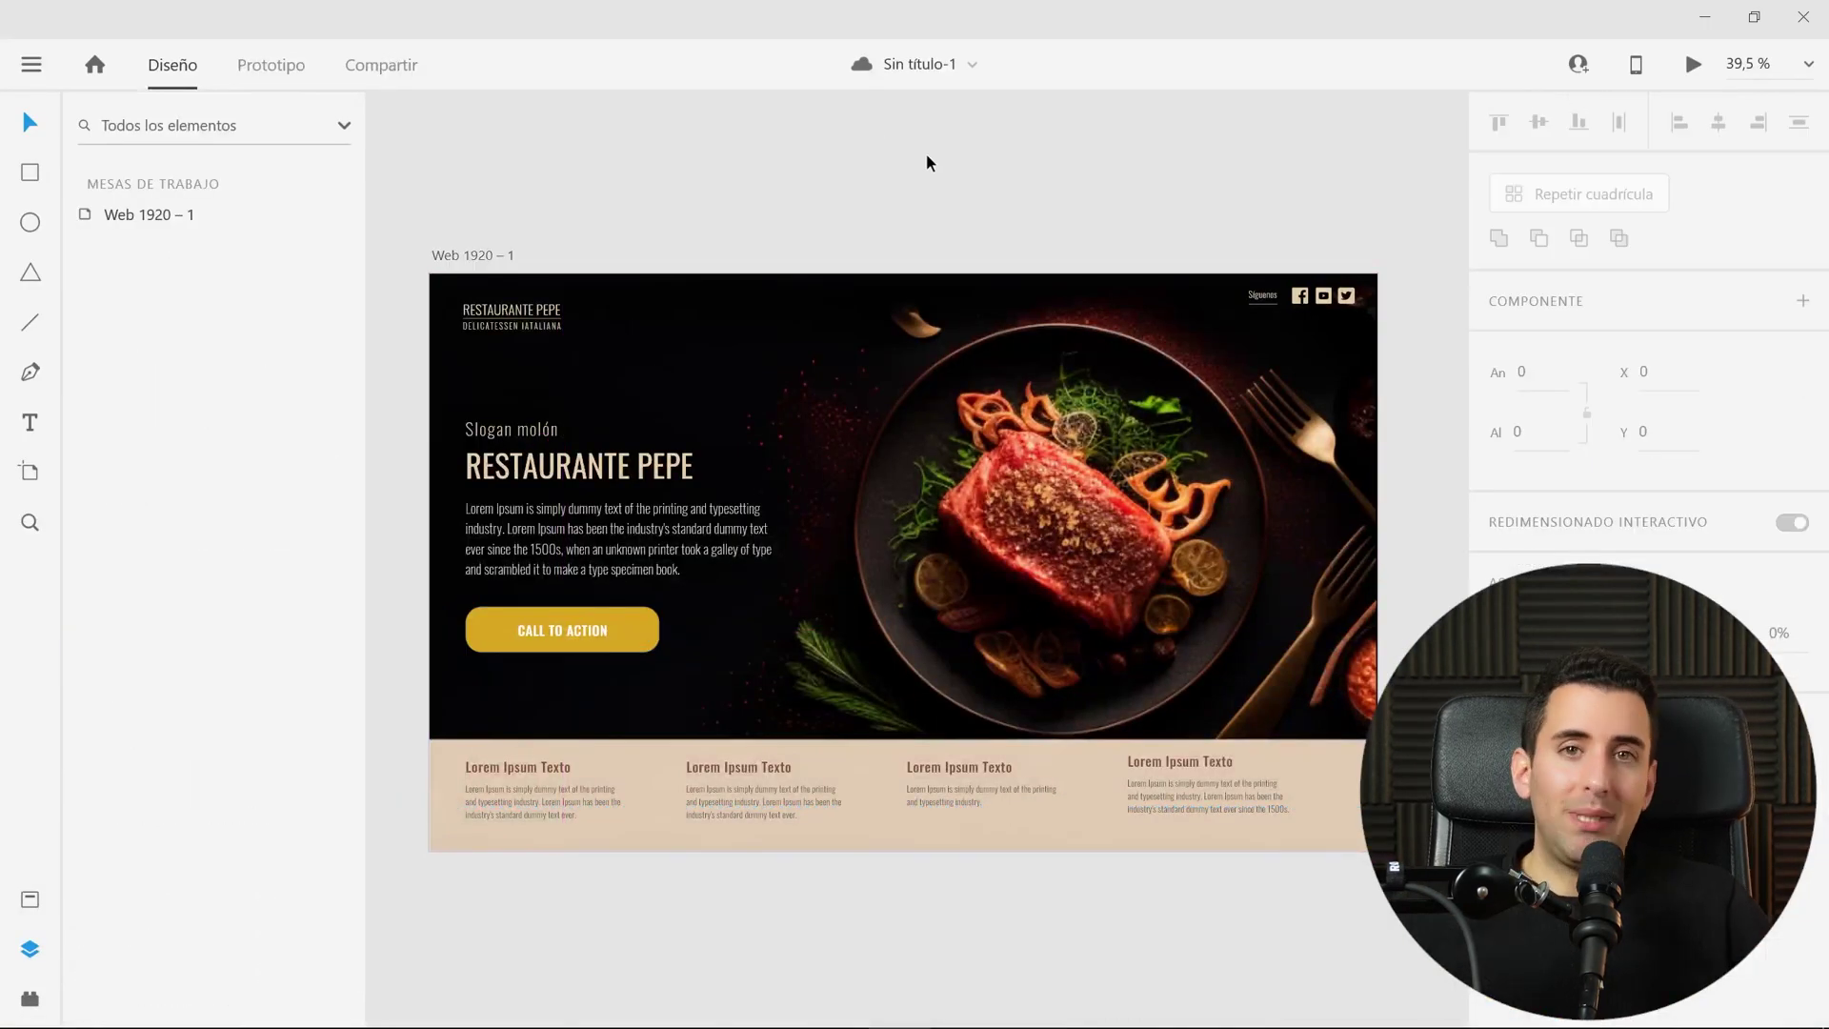